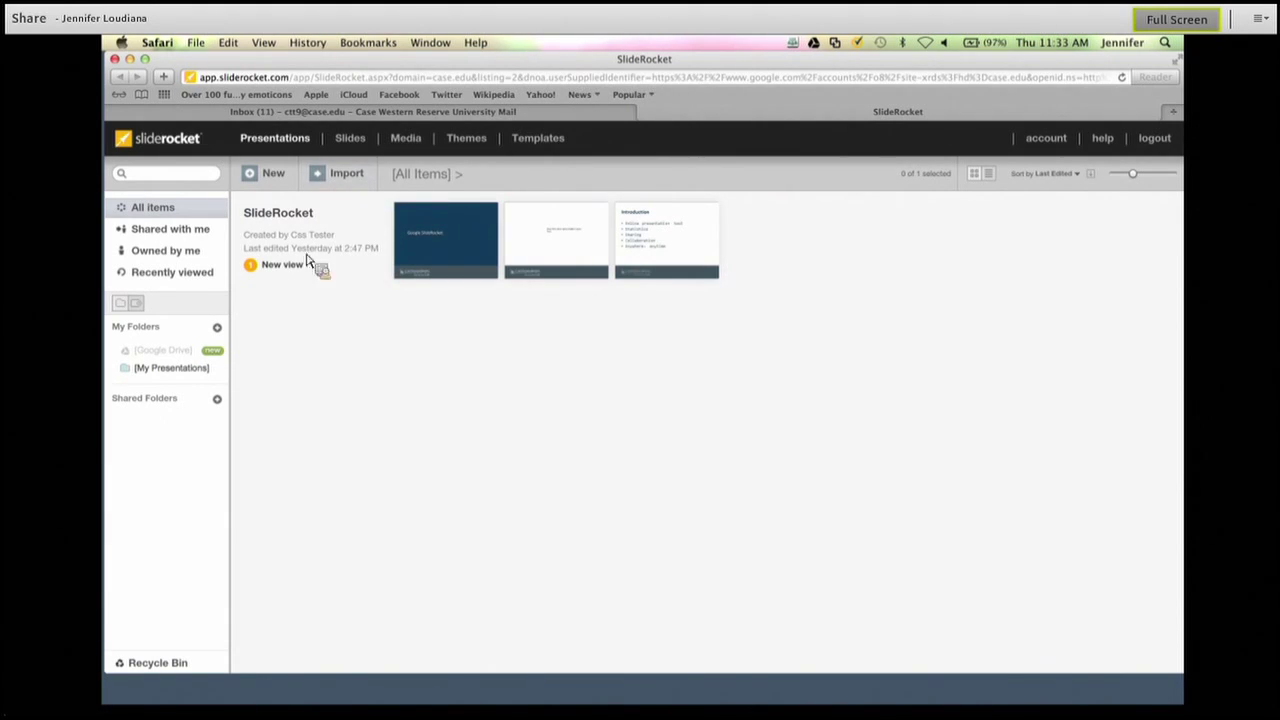
Confirm nothing is shared with me, then list my own presentations, showing only 'SlideRocket'.
click(193, 234)
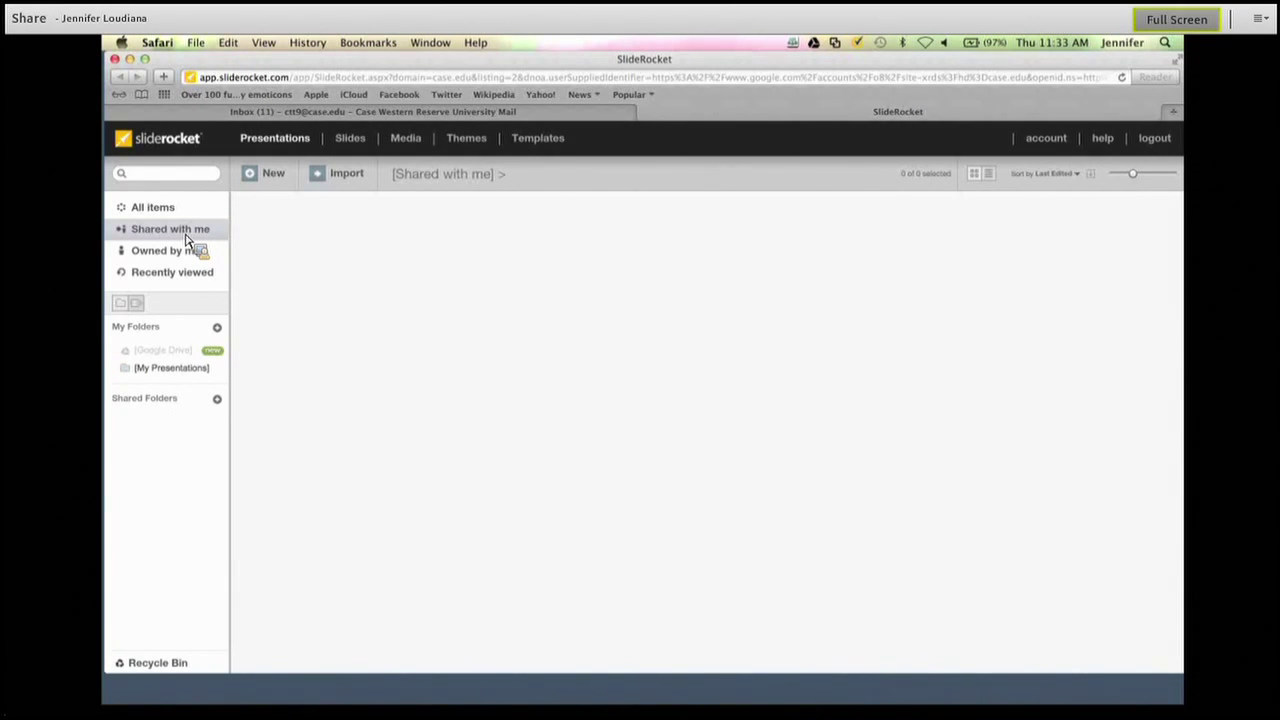
click(190, 250)
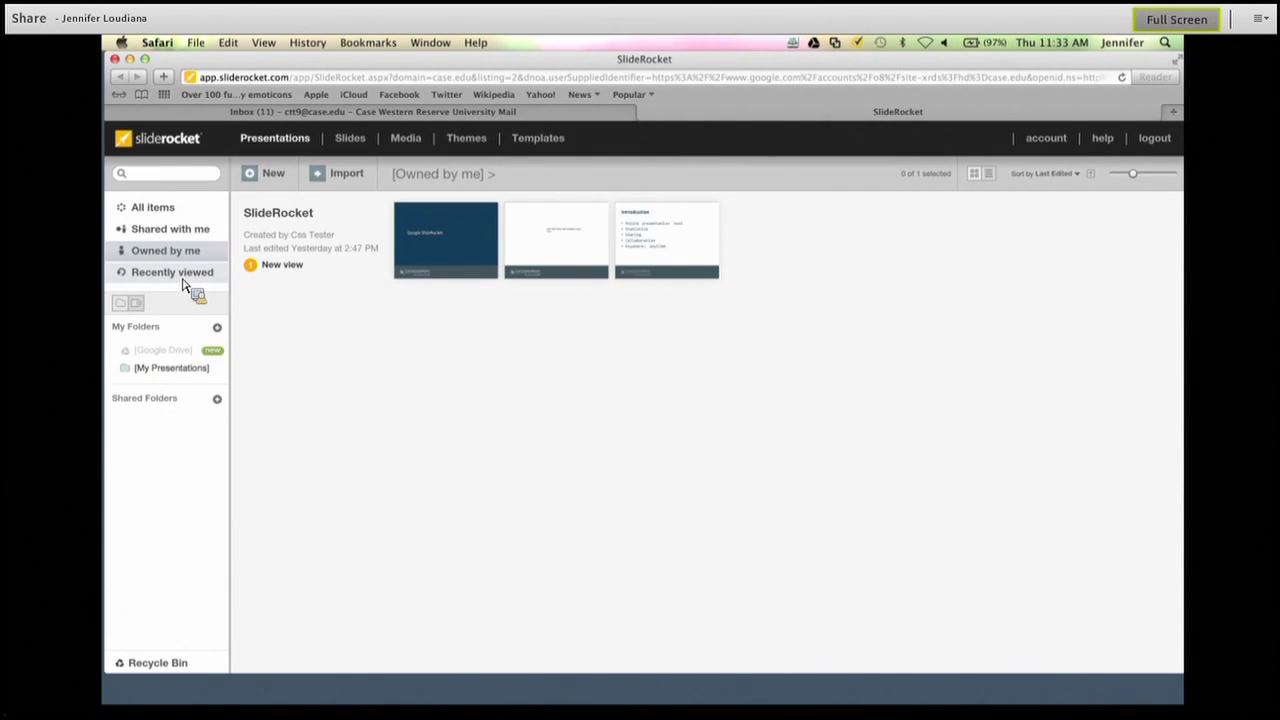
Add an empty folder named 'SlideRocket' under My Folders.
drag(182, 285, 152, 335)
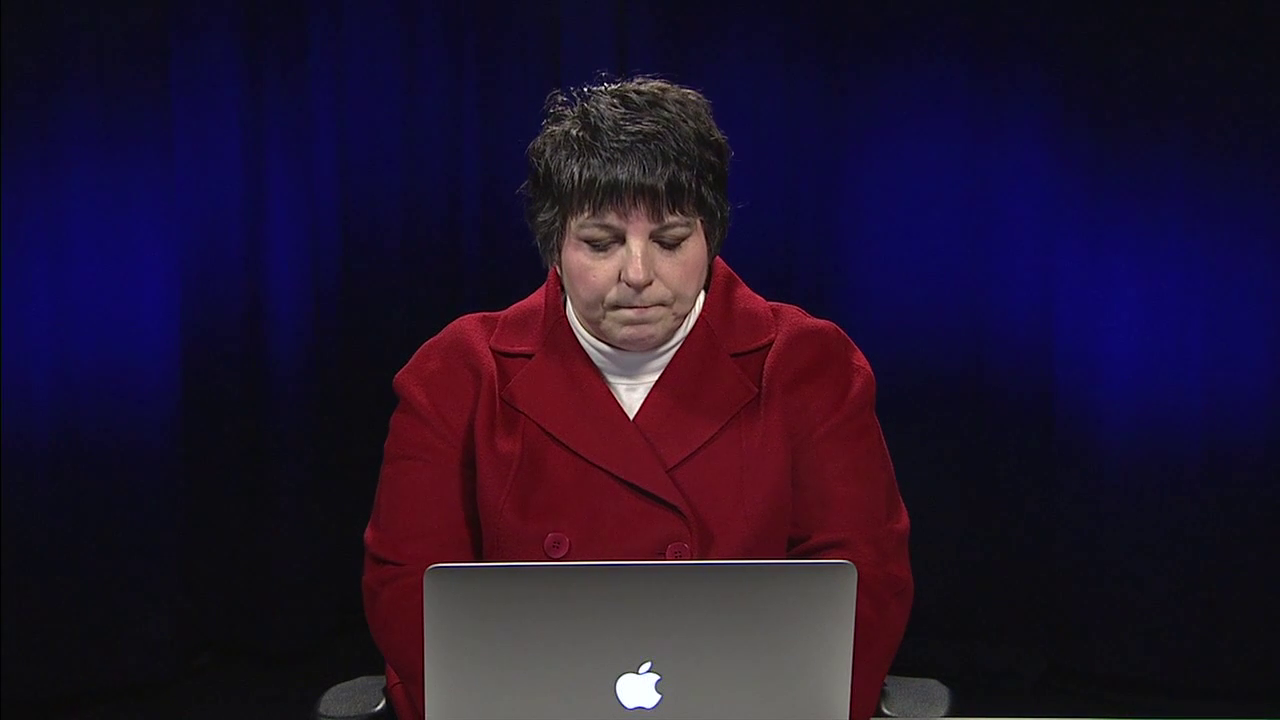
text(cket)
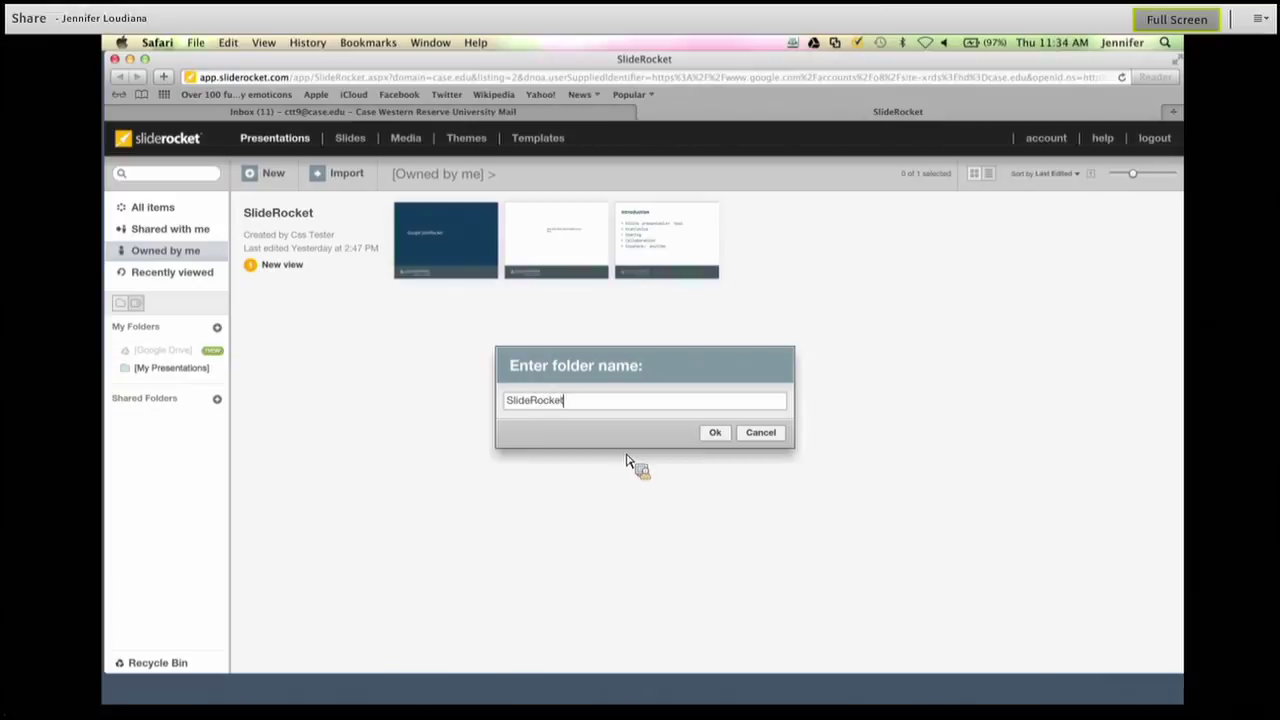
click(716, 433)
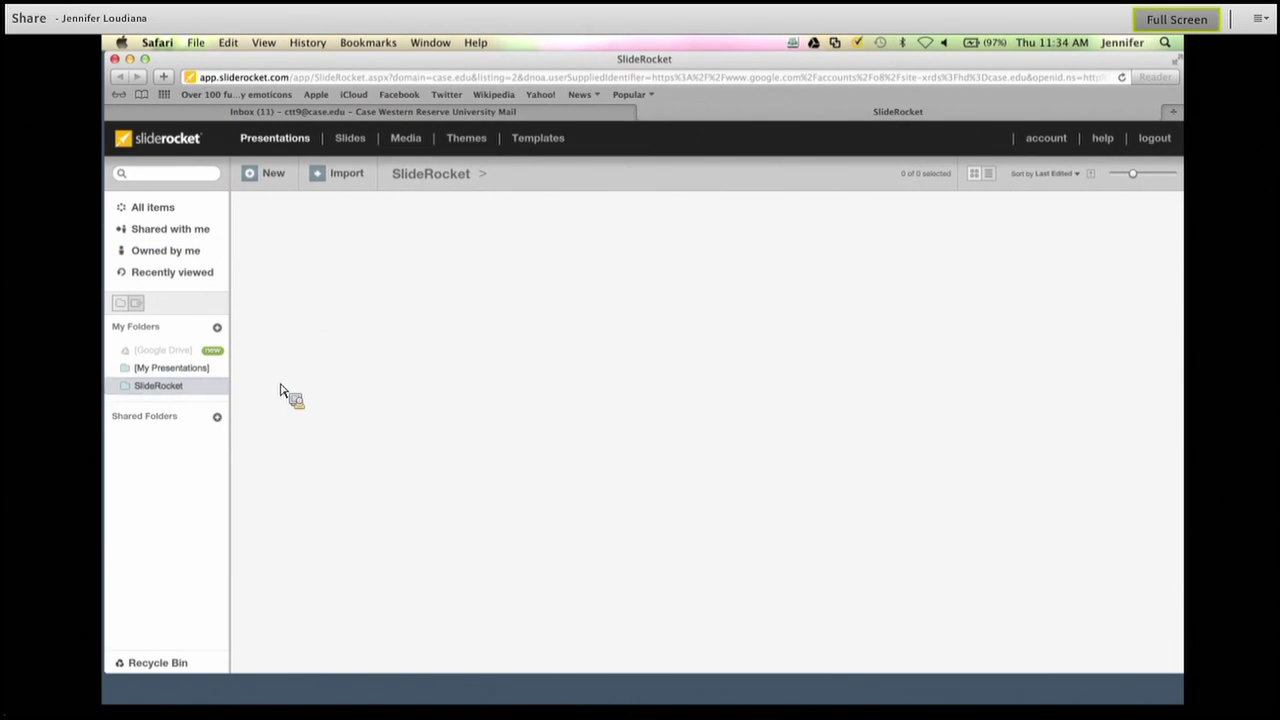
From My Presentations, start an import with Import from PowerPoint as the type.
click(178, 377)
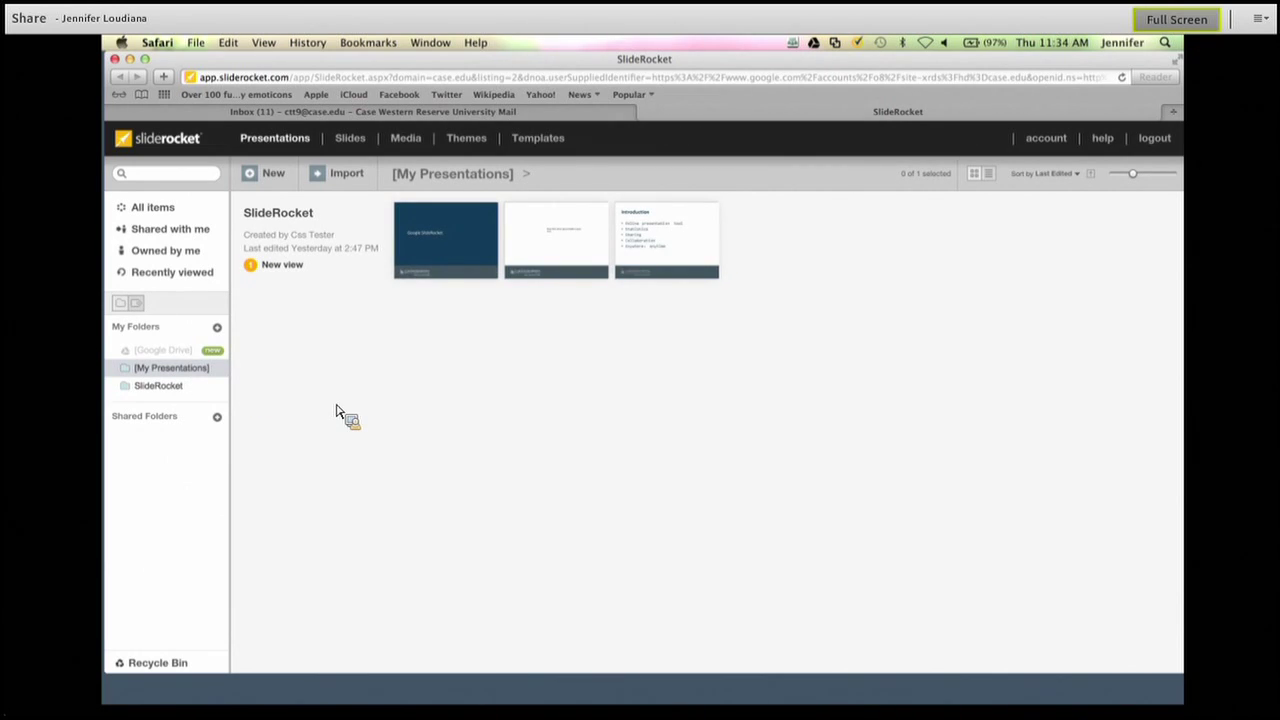
mouse_move(336, 411)
mouse_down()
mouse_move(172, 364)
mouse_move(338, 398)
mouse_up()
click(346, 175)
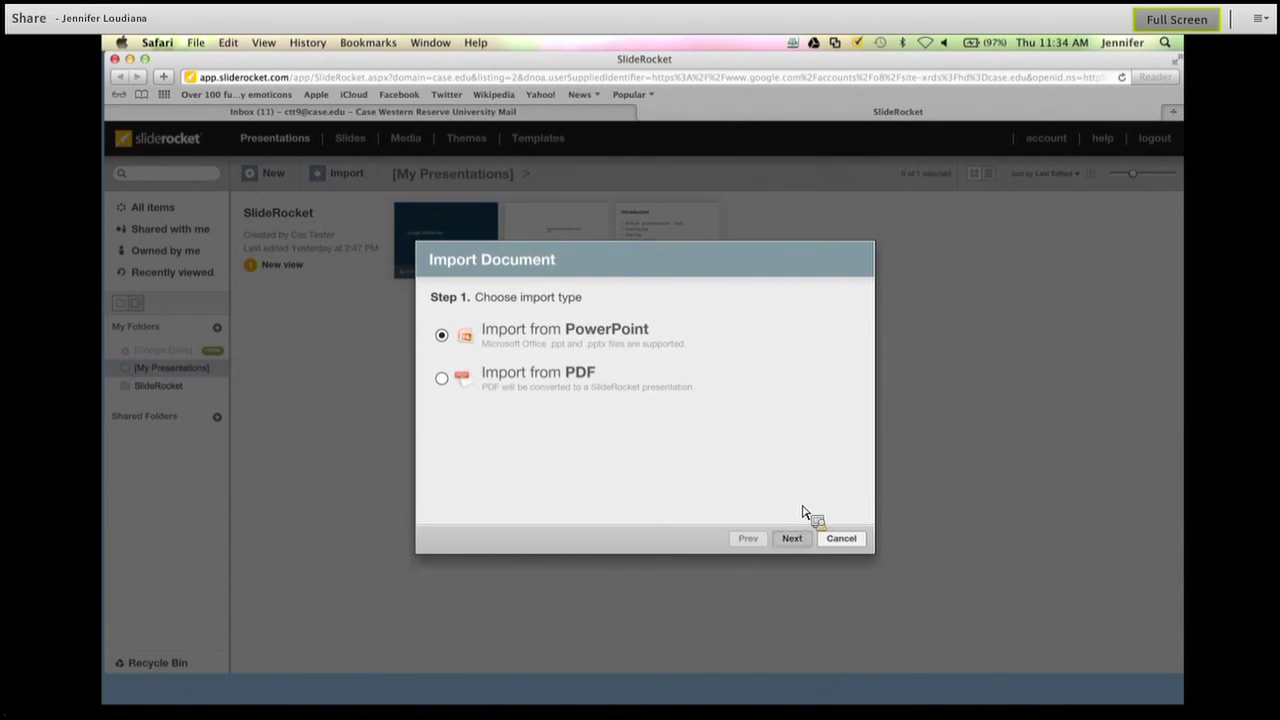
Keep PowerPoint and Import as editable, then pick SlideRocket.ppt for upload.
click(806, 540)
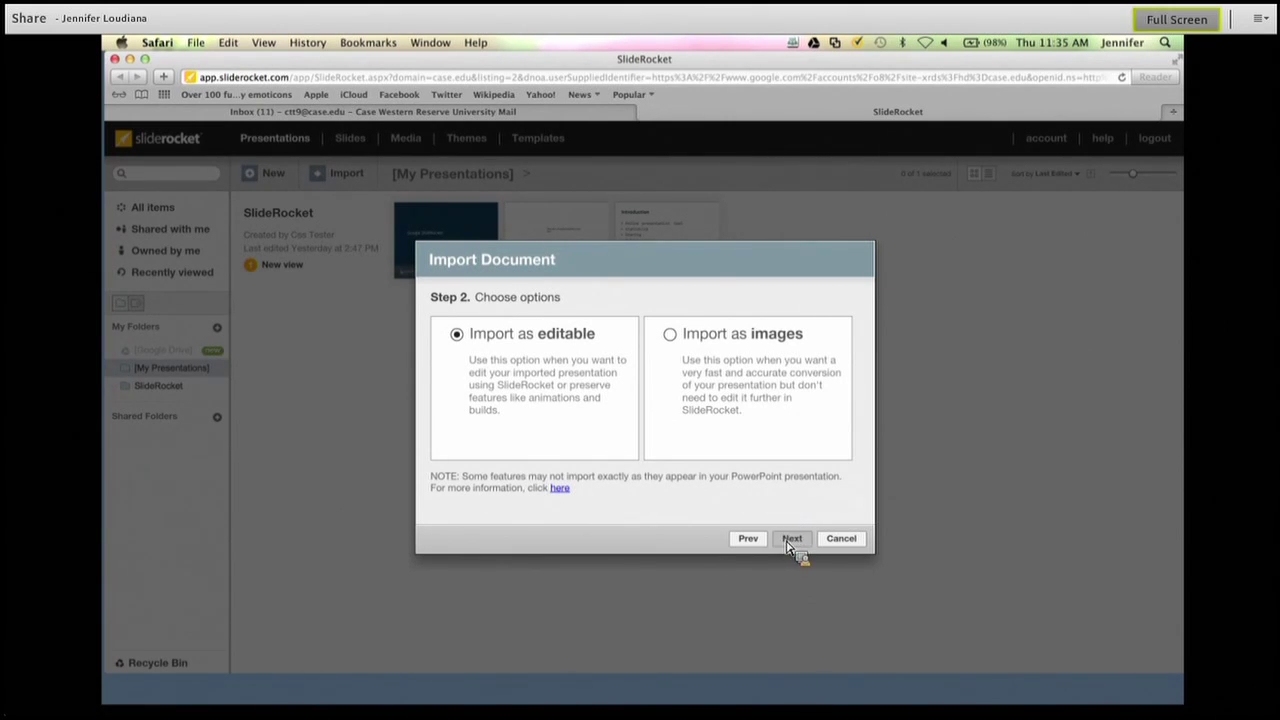
click(790, 540)
click(543, 330)
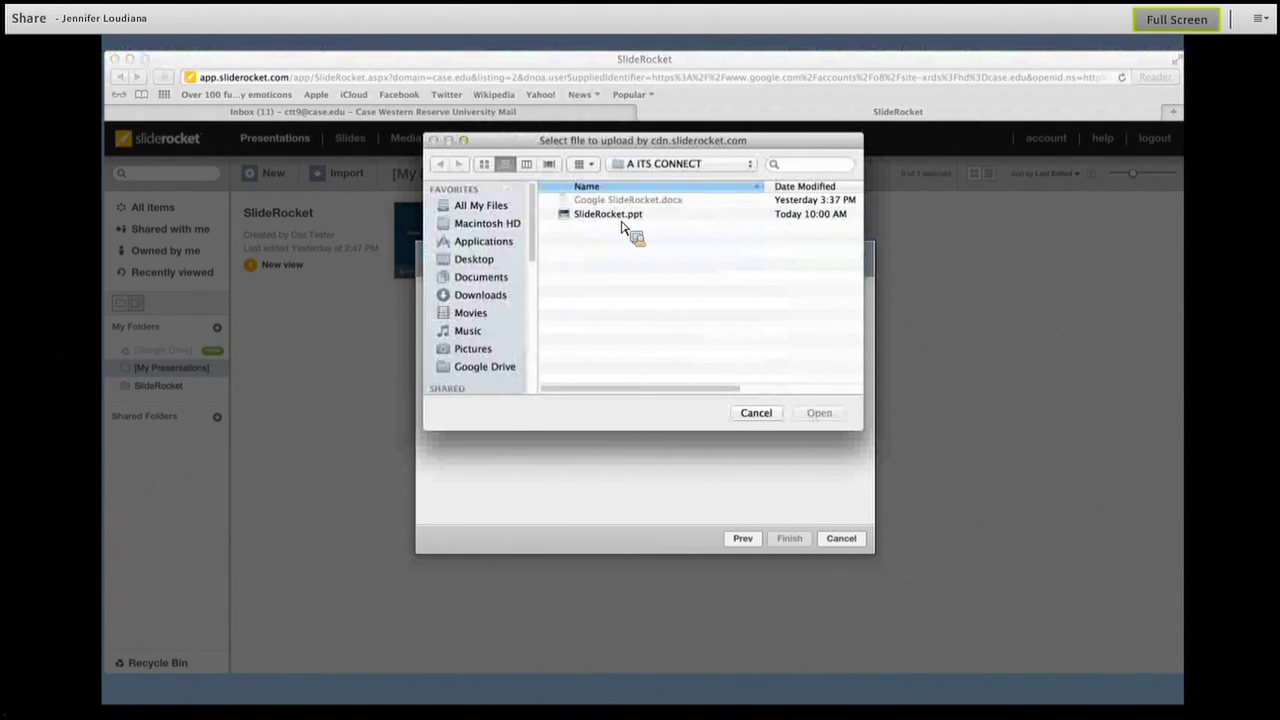
click(622, 216)
Upload SlideRocket.ppt as the two-slide deck SlideRocket(2) and open it for editing.
click(828, 416)
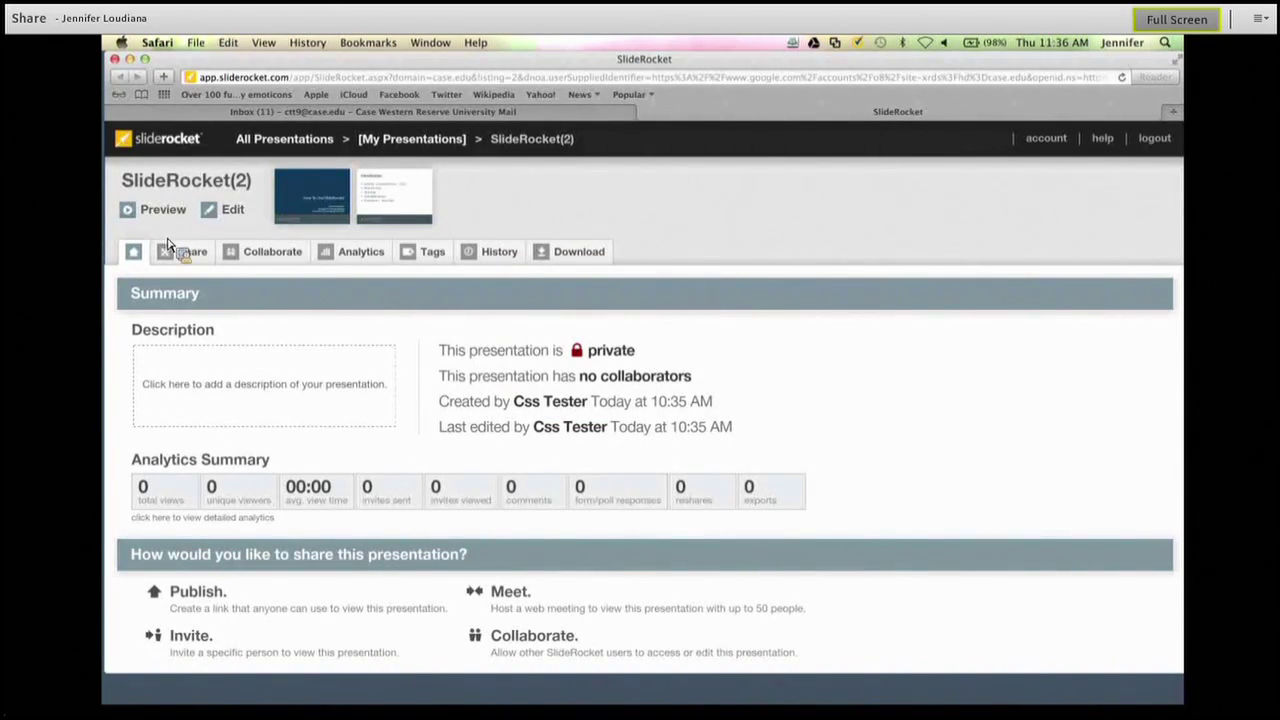
click(245, 214)
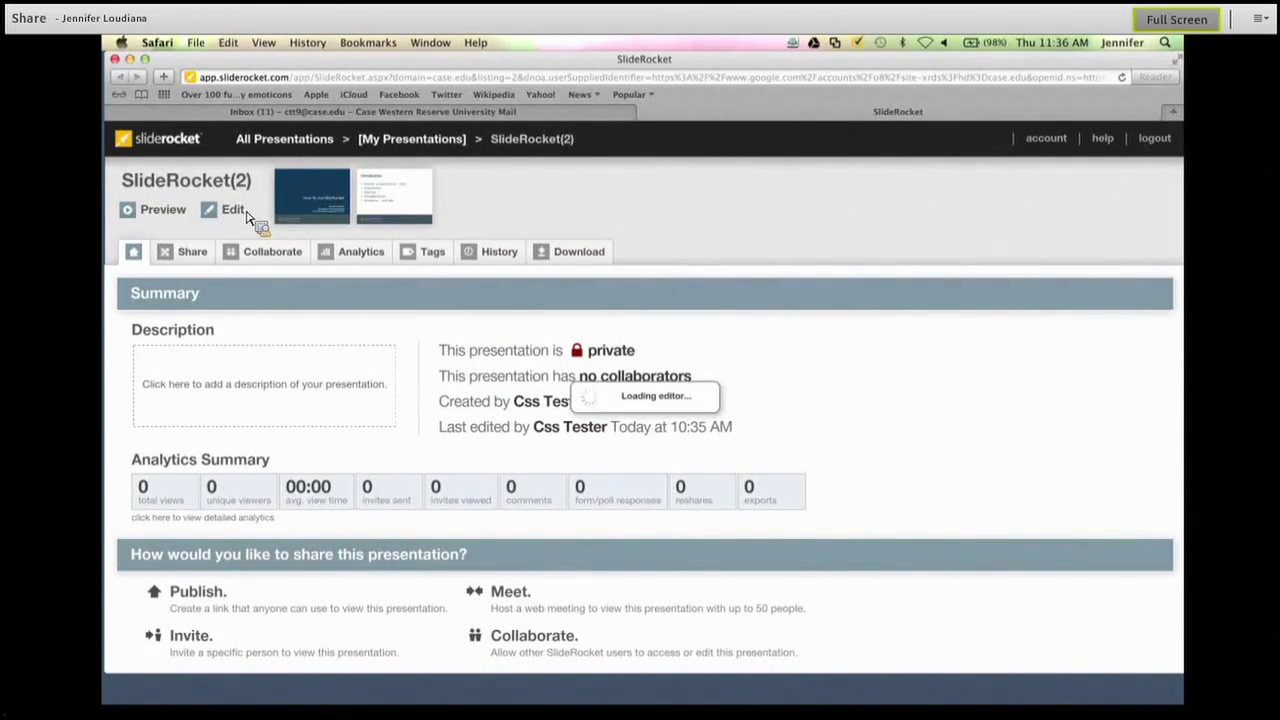
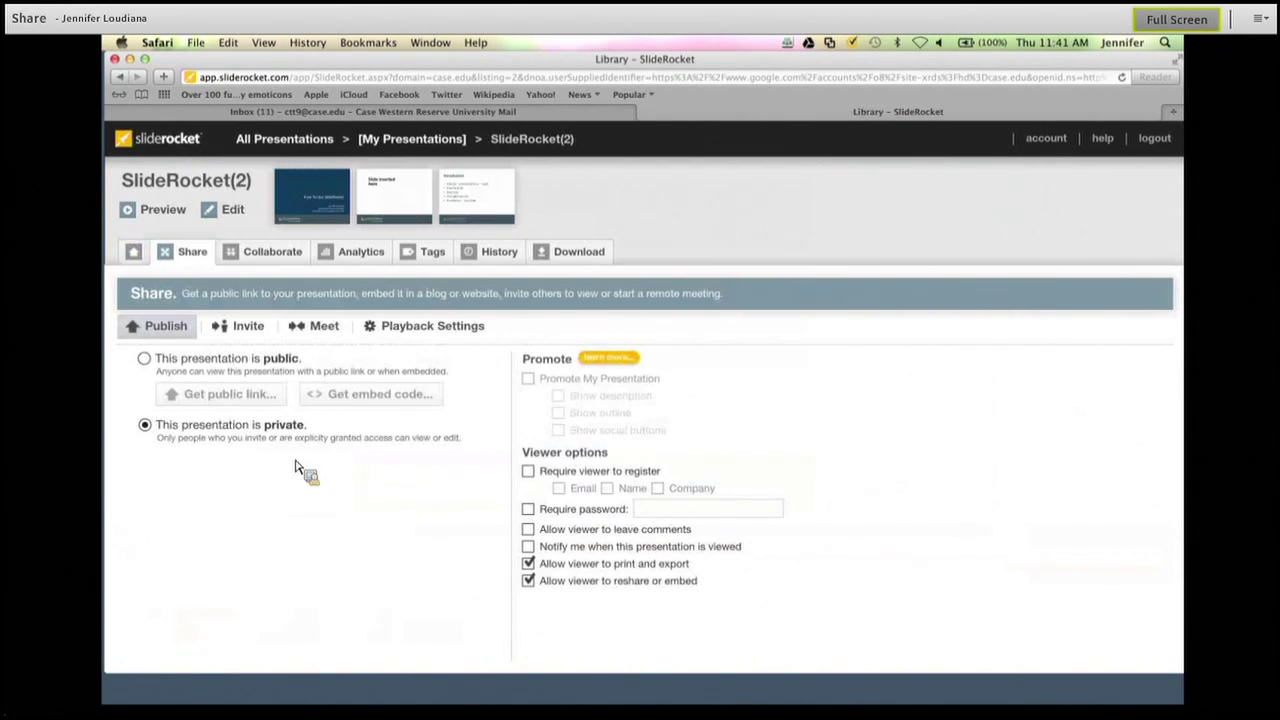
Make SlideRocket(2) public and review its 500x401 iframe embed code.
click(146, 360)
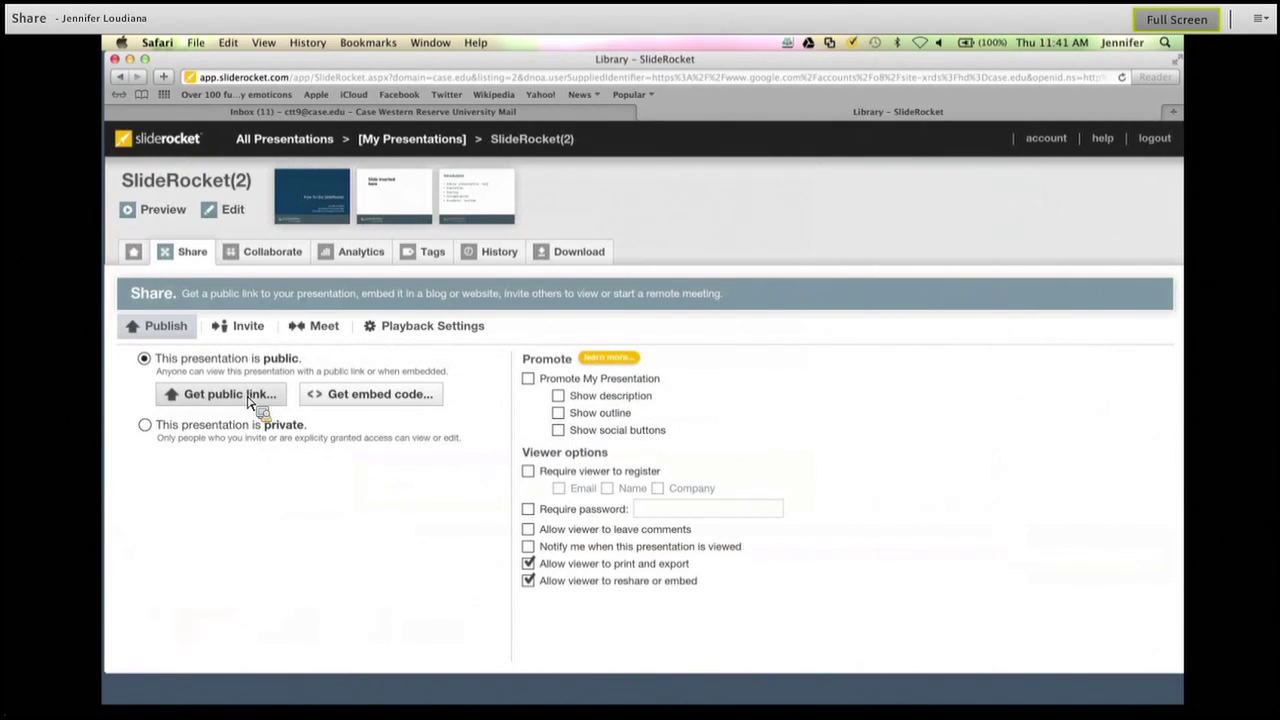
click(358, 401)
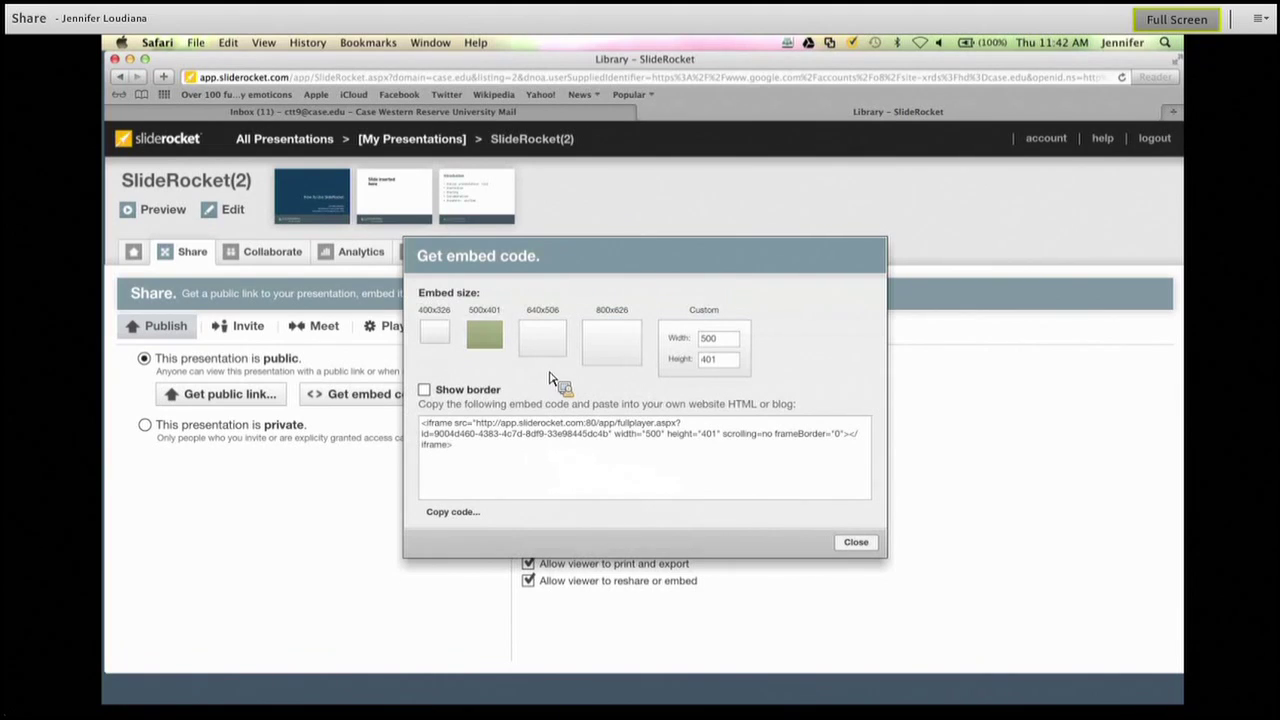
click(856, 543)
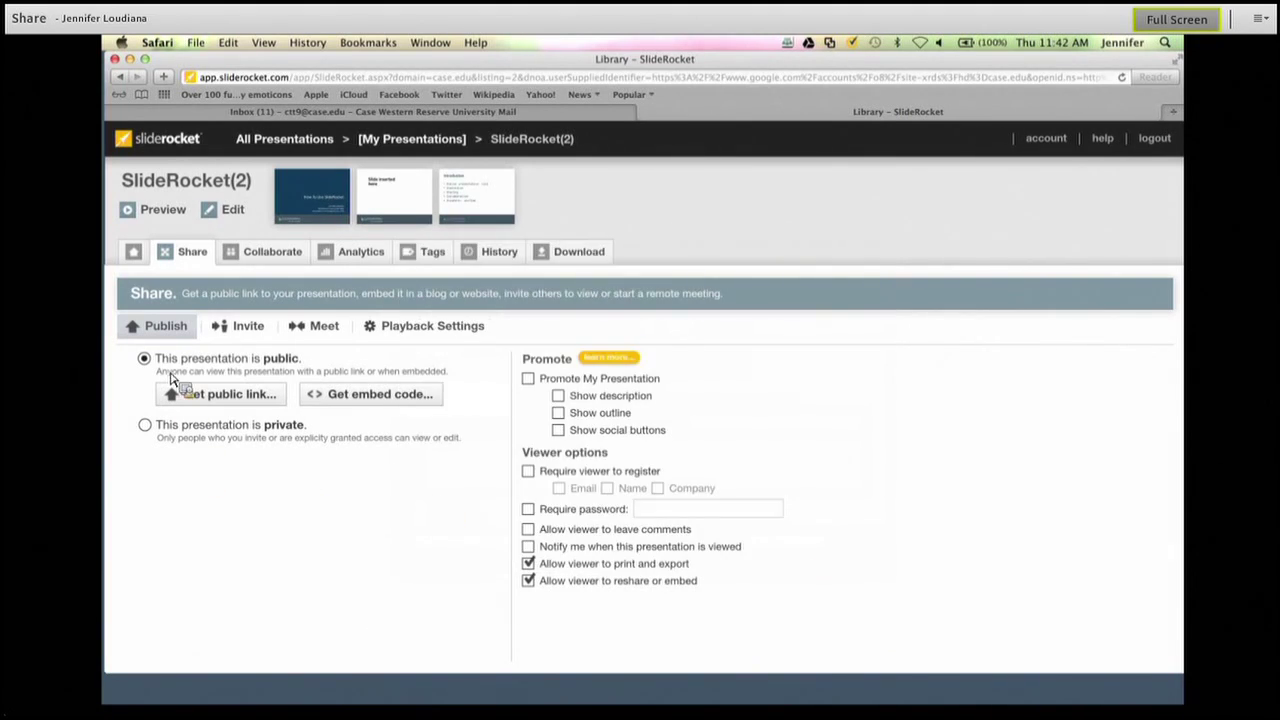
Confirm switching SlideRocket(2) back to private, then show the Invite form for e-mailing viewers.
click(152, 428)
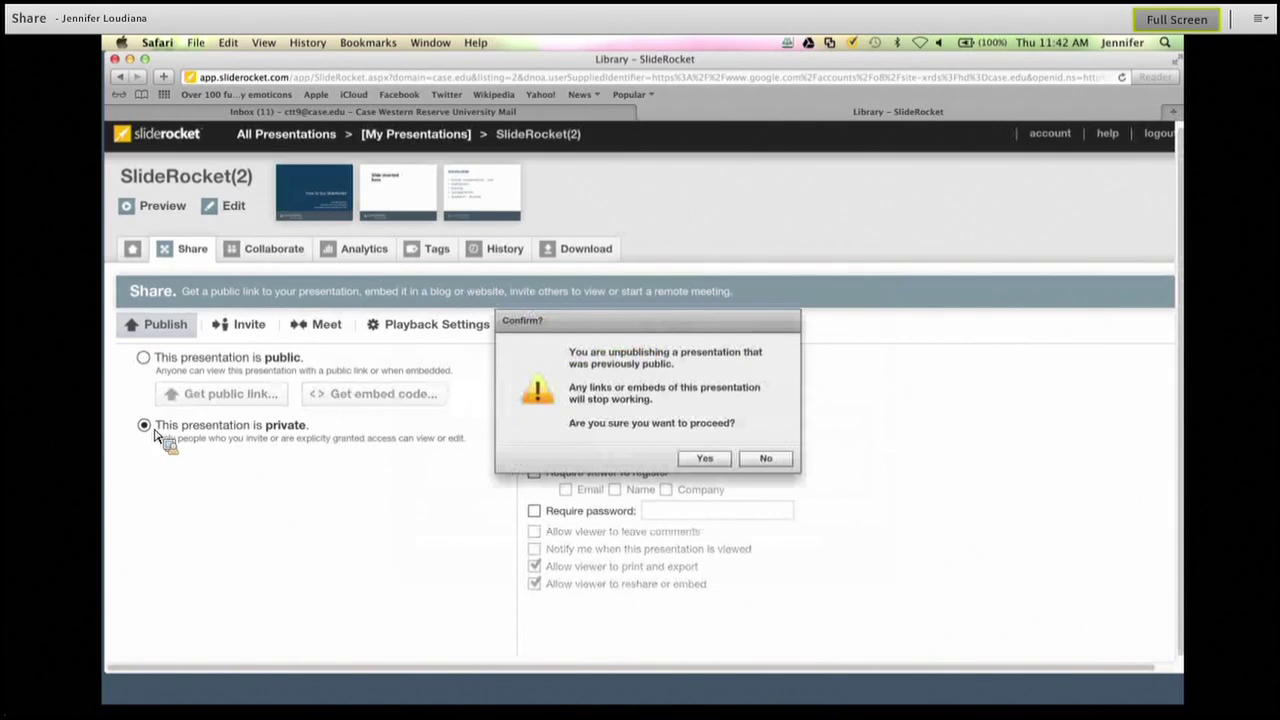
click(723, 463)
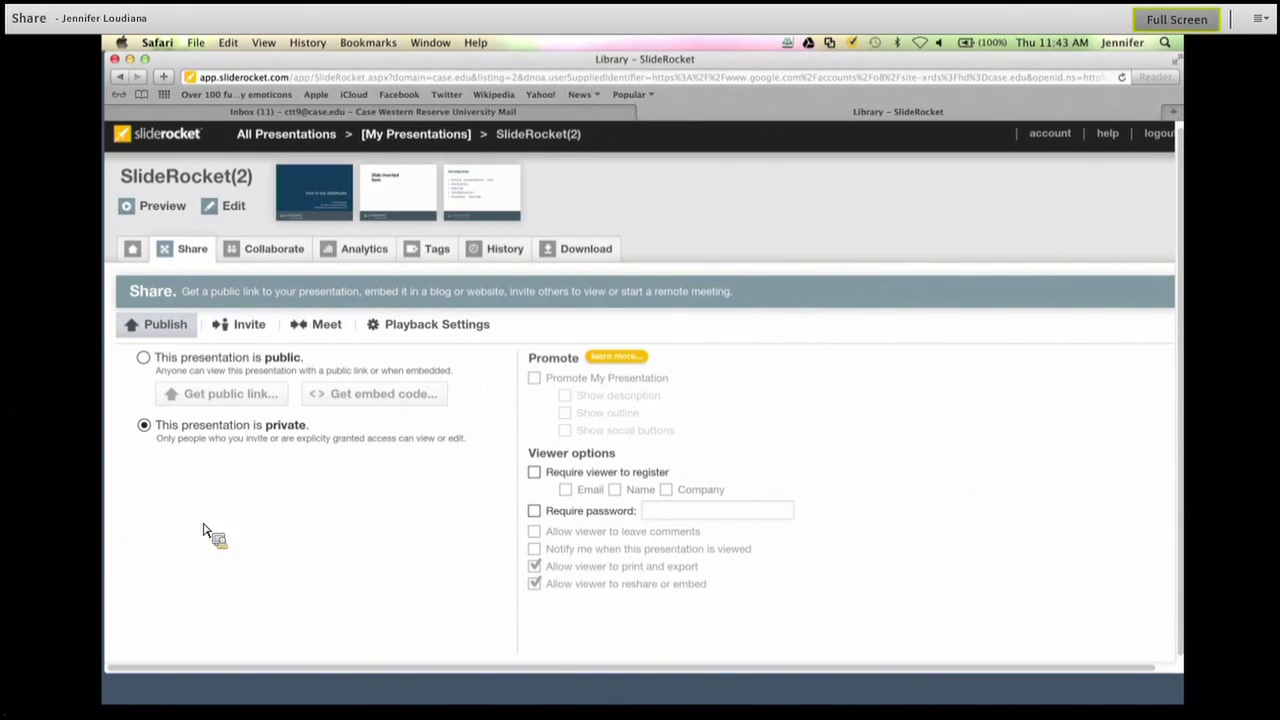
click(250, 332)
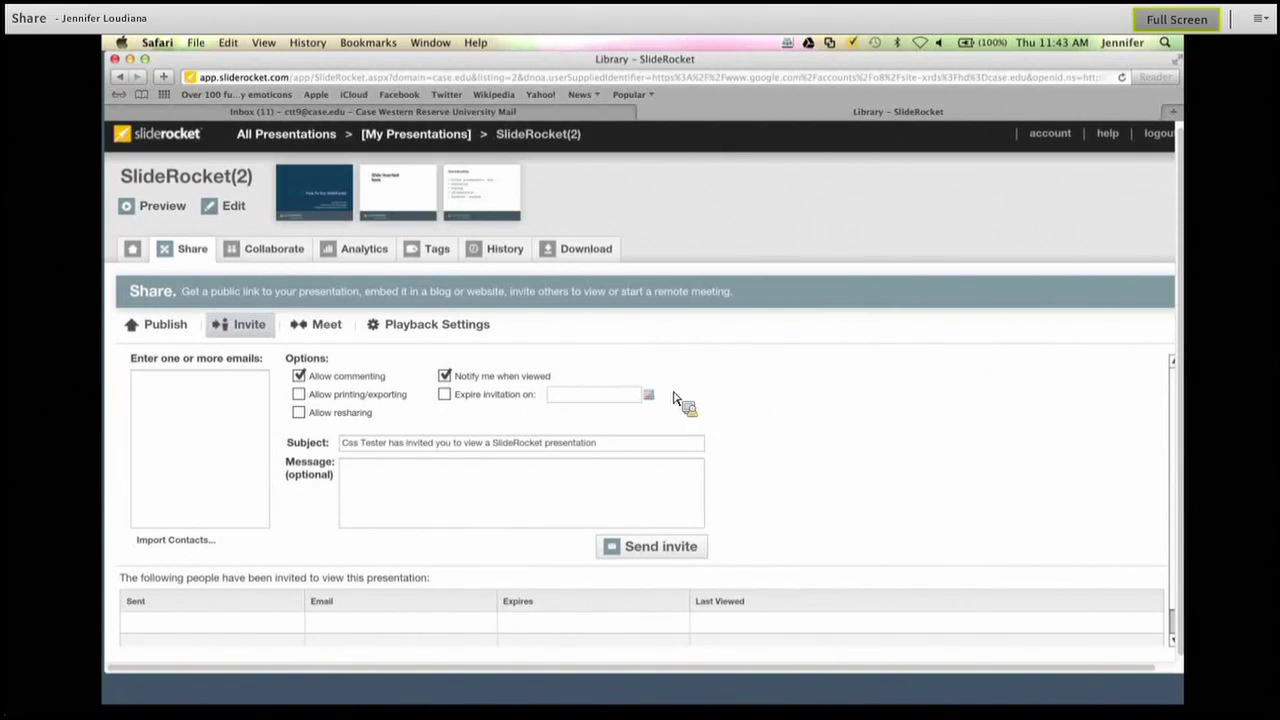
Enter two invitee e-mail addresses and send the viewing invitations.
click(203, 410)
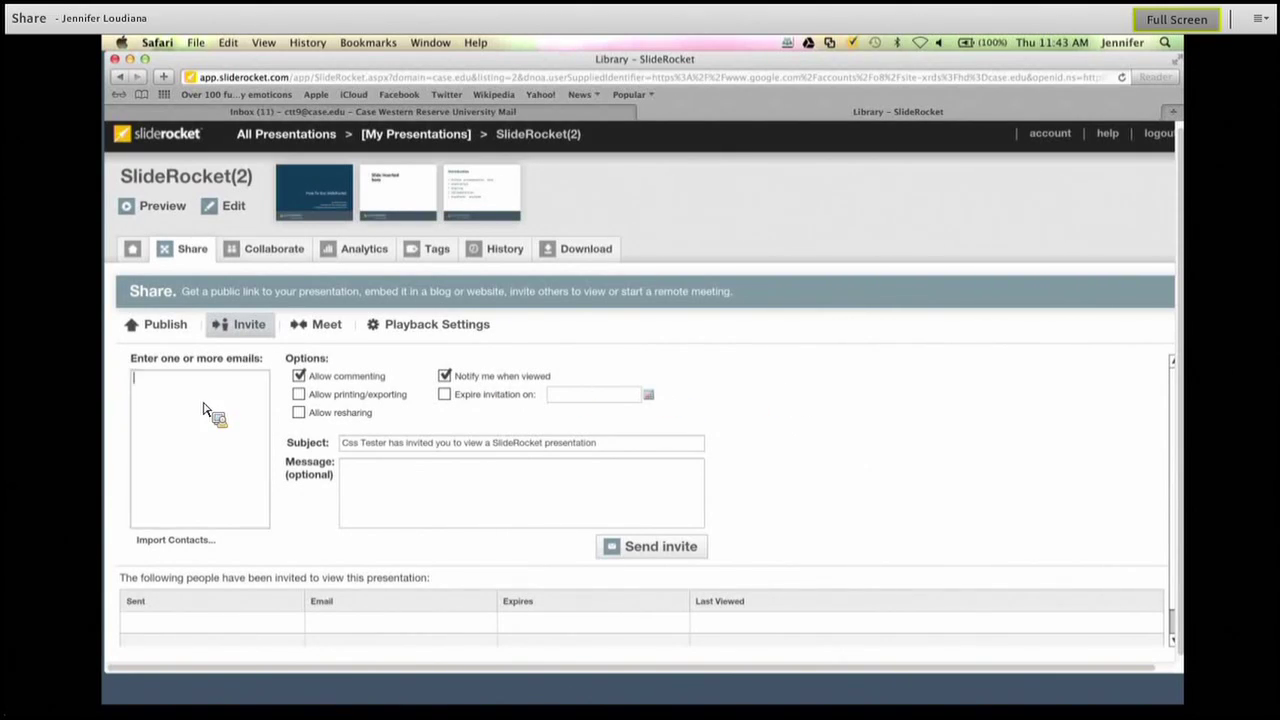
key(Return)
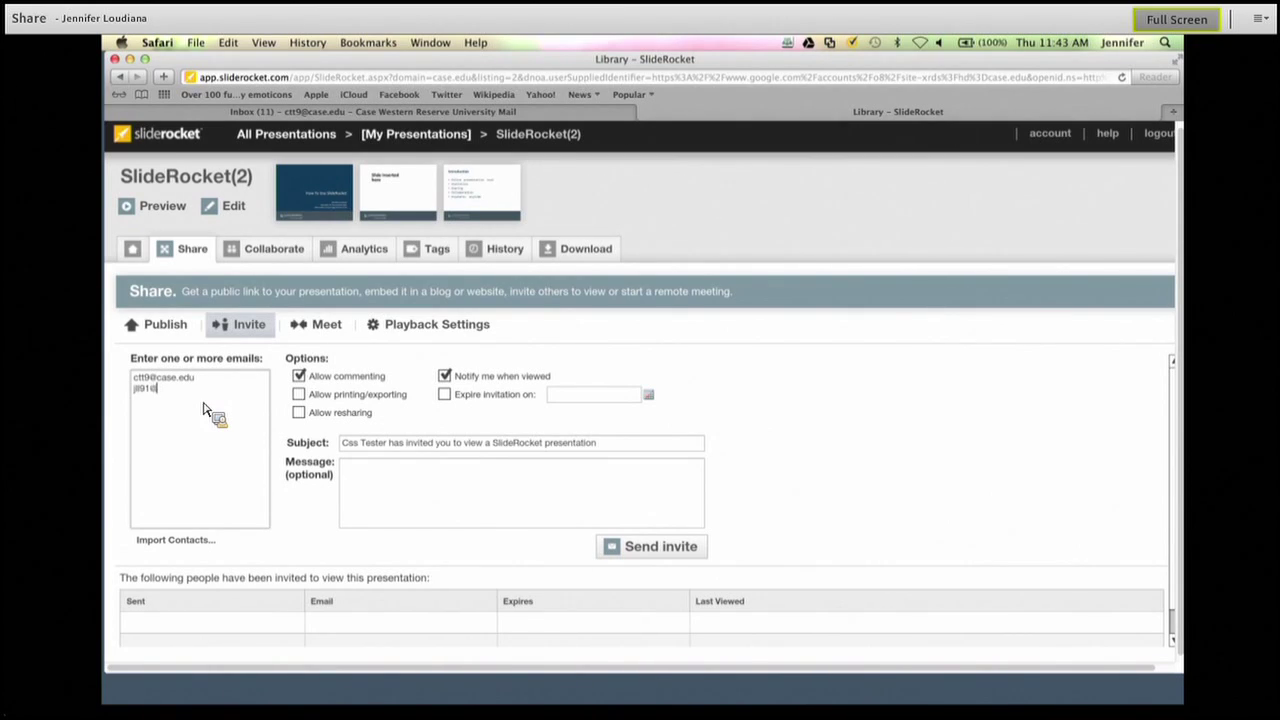
click(388, 487)
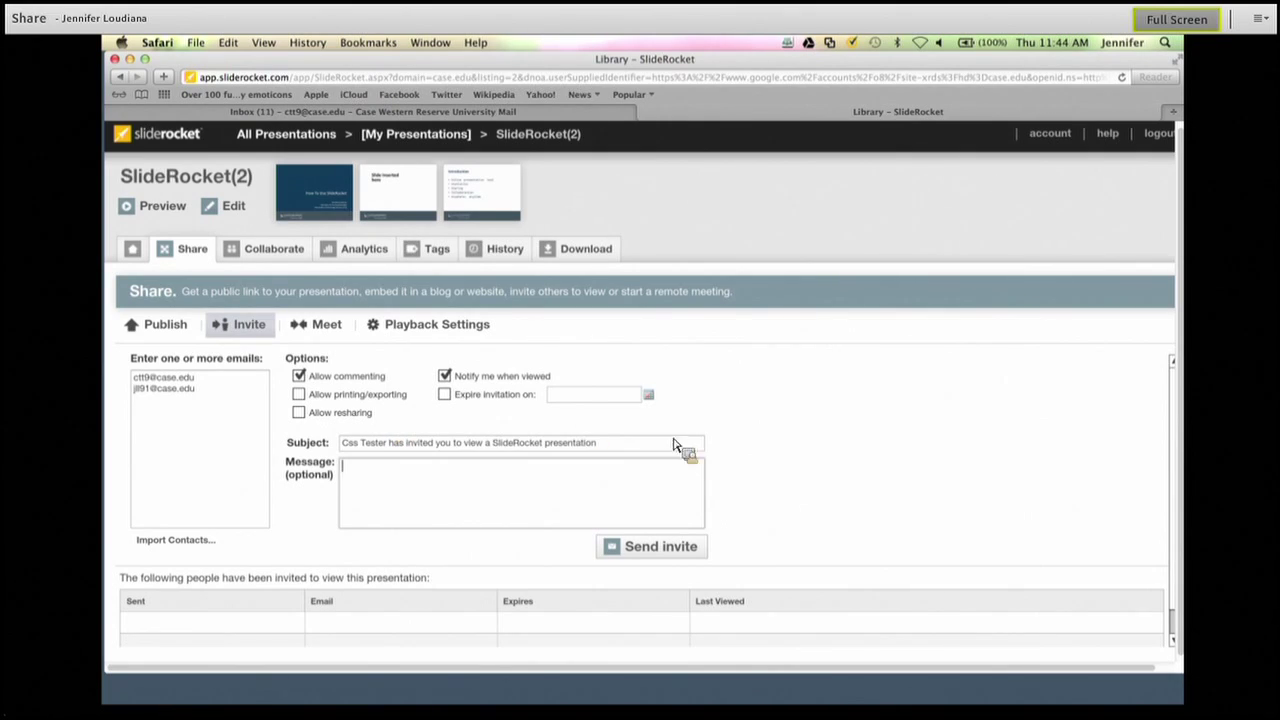
click(673, 558)
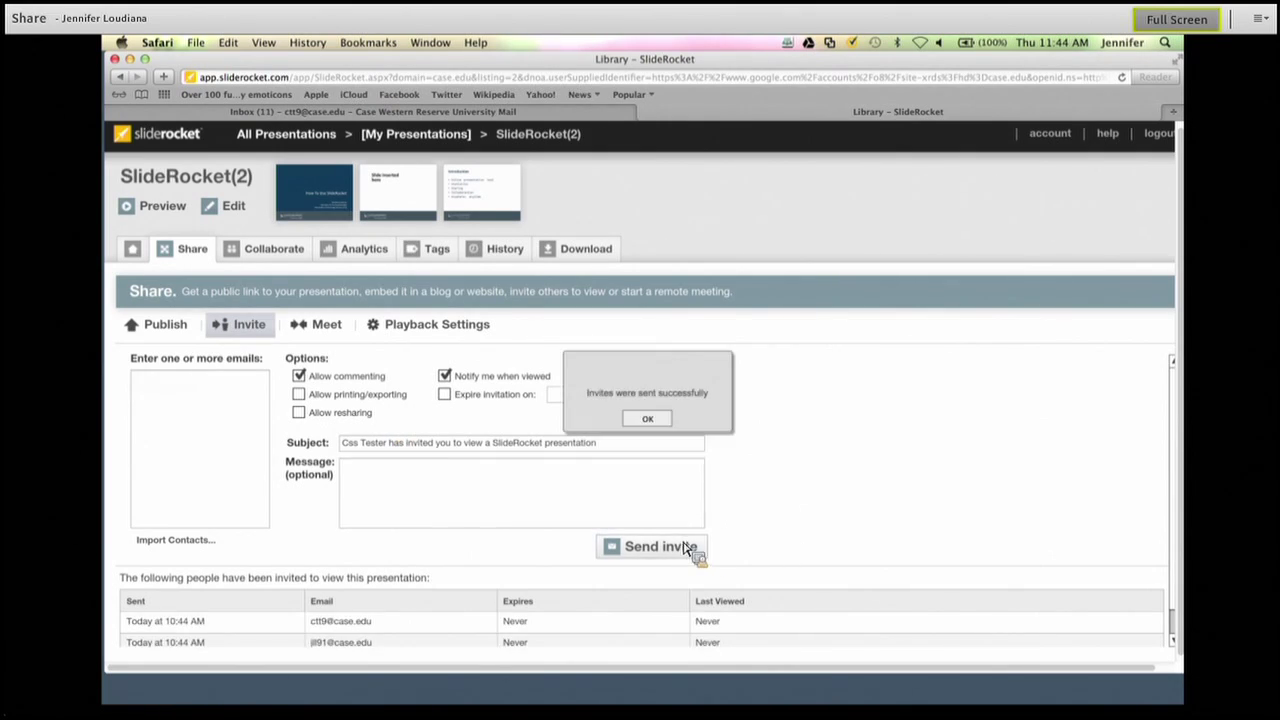
click(648, 420)
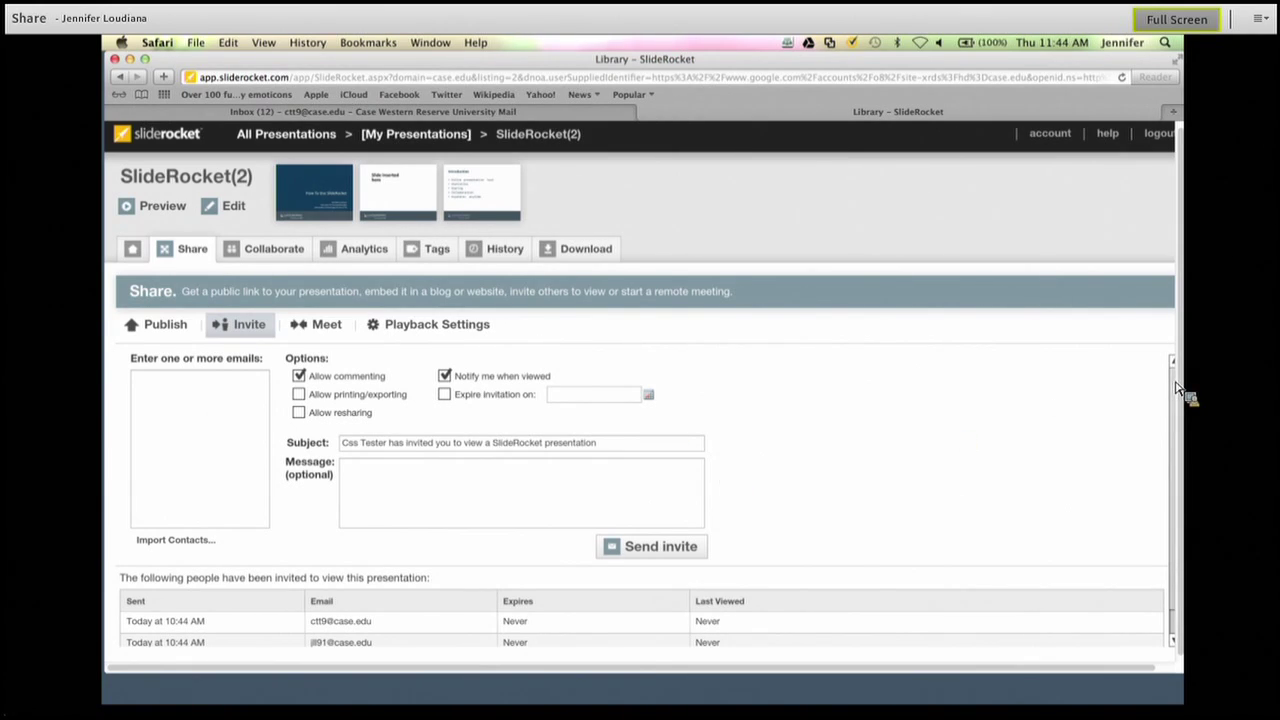
scroll(1182, 415, down, 1)
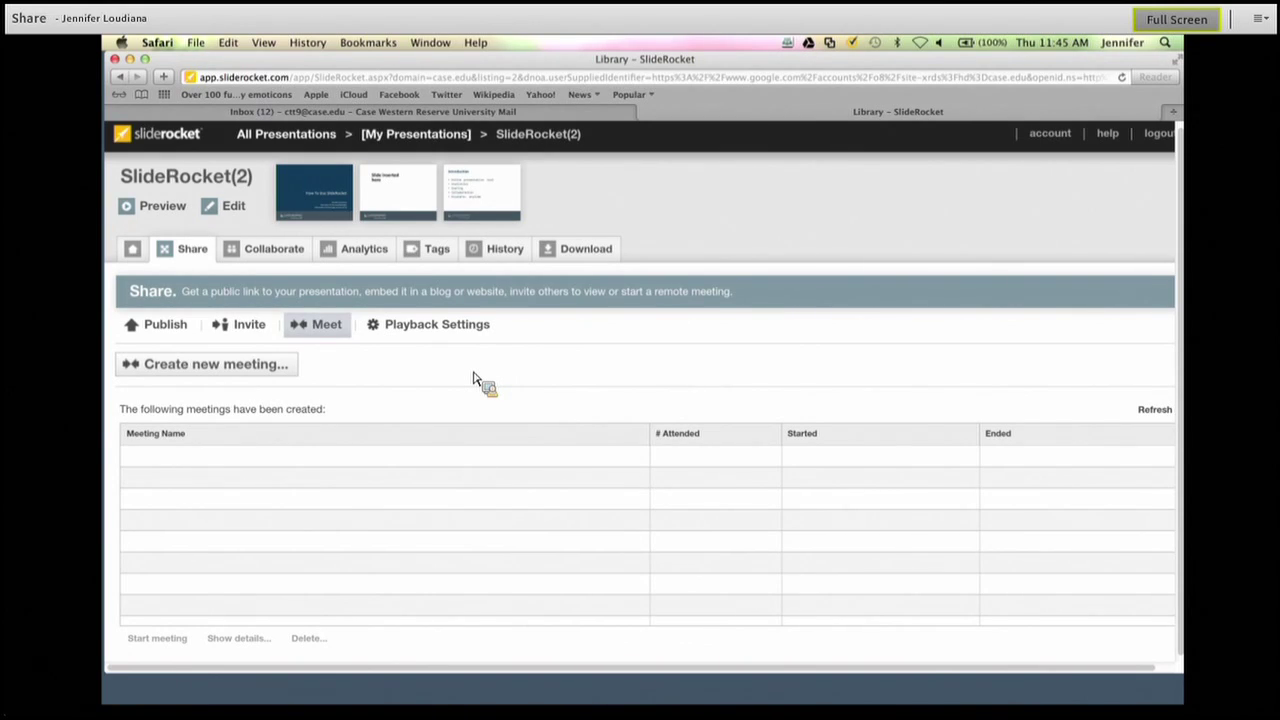
Create and save a remote meeting named 'Test Meeting', then check the playback settings.
click(250, 372)
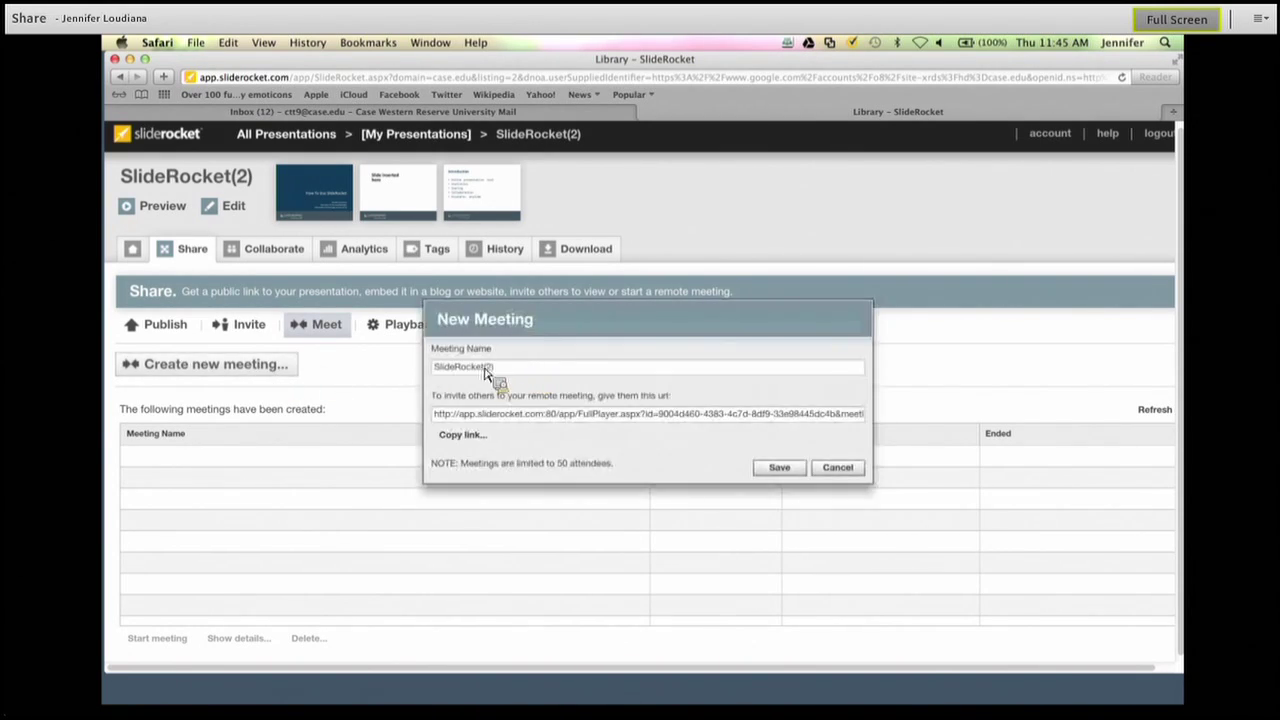
drag(487, 372, 400, 378)
text(Test Meeting)
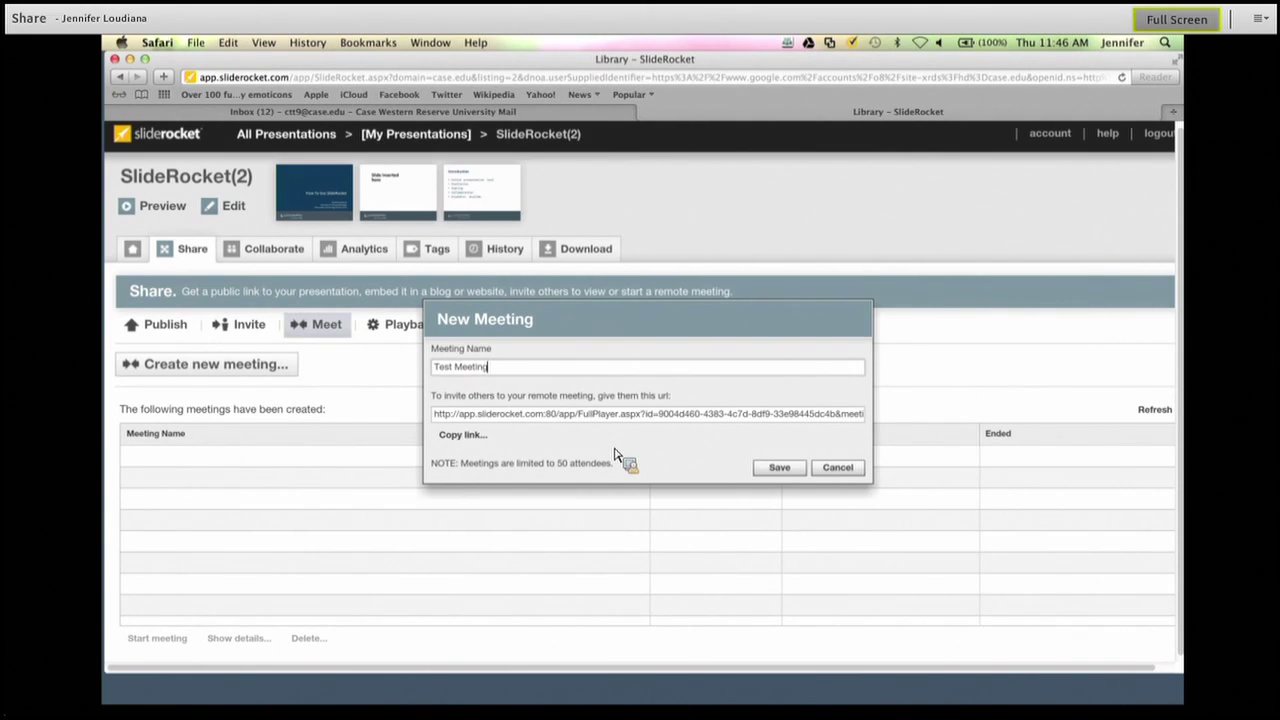
click(781, 468)
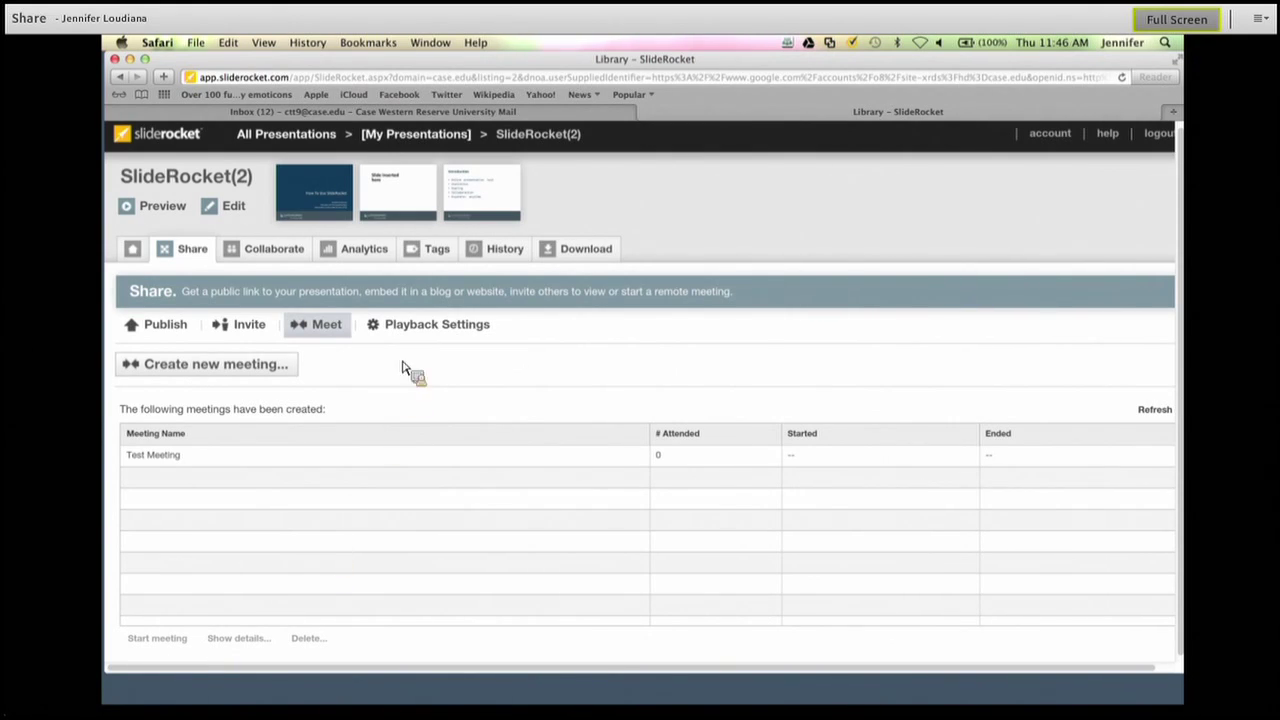
click(447, 336)
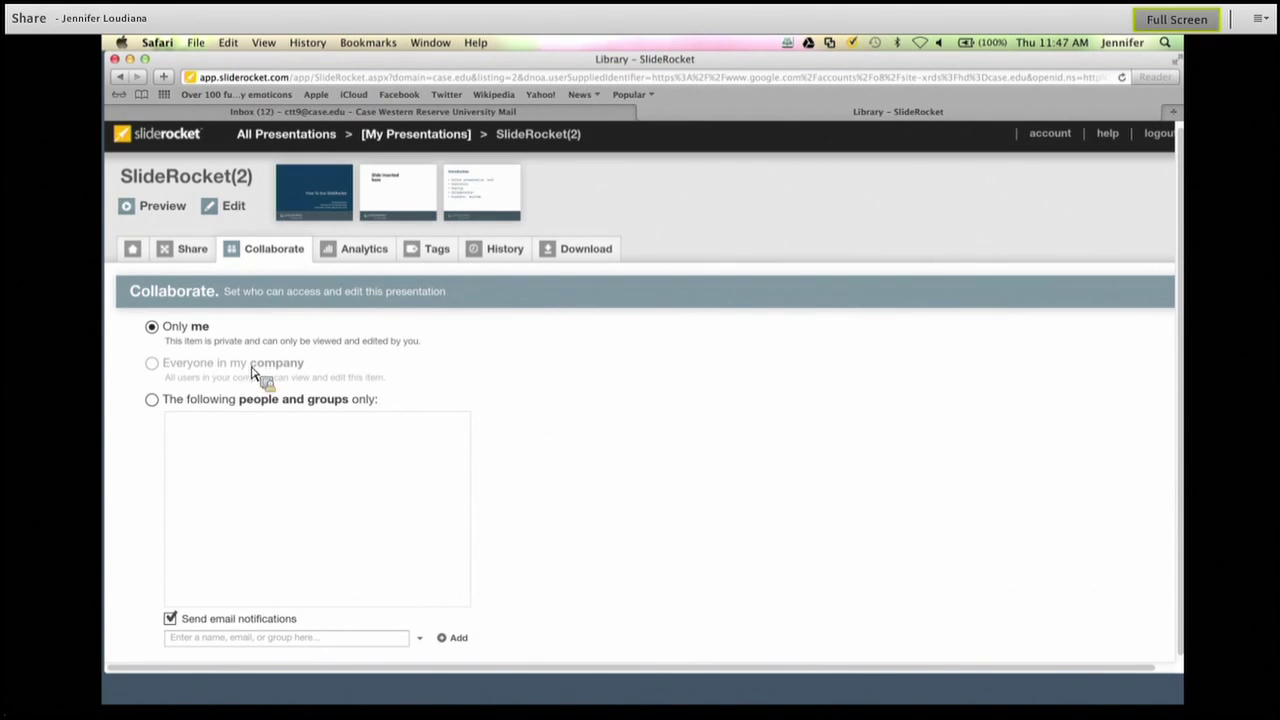
Limit access to specific people, adding a suggested contact and two typed e-mail addresses.
click(152, 401)
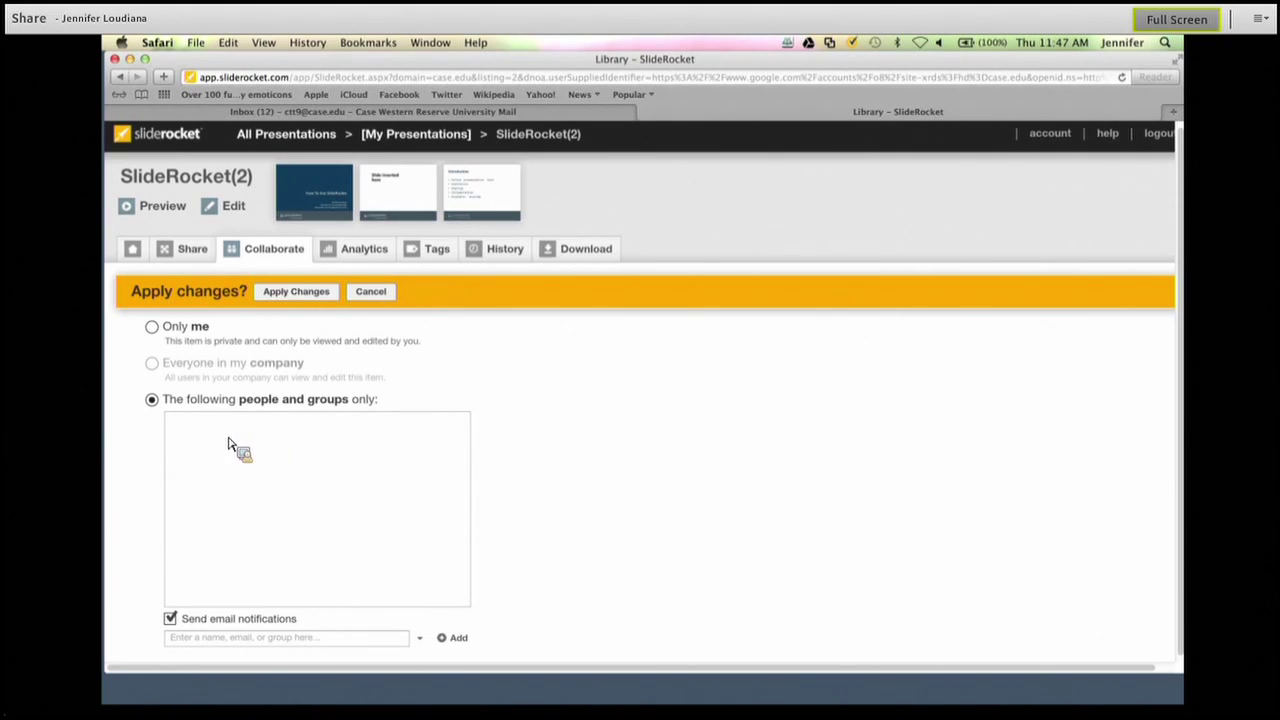
click(266, 643)
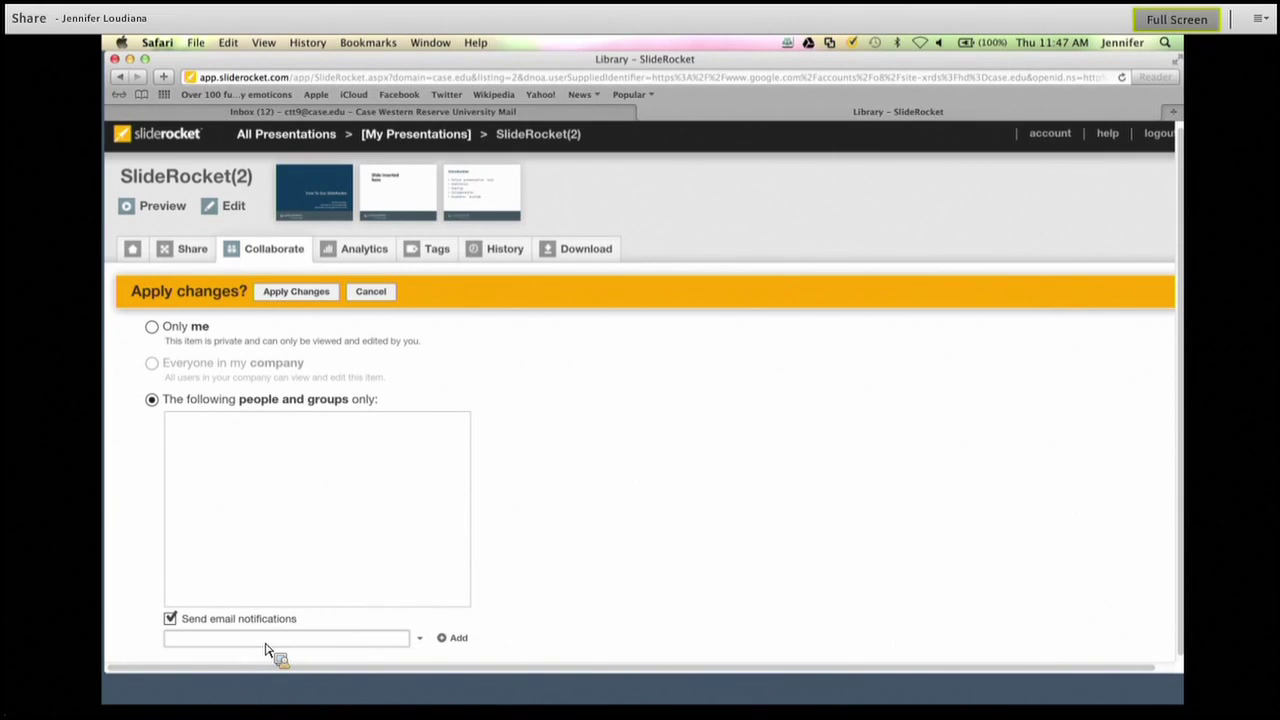
text(jen)
key(Return)
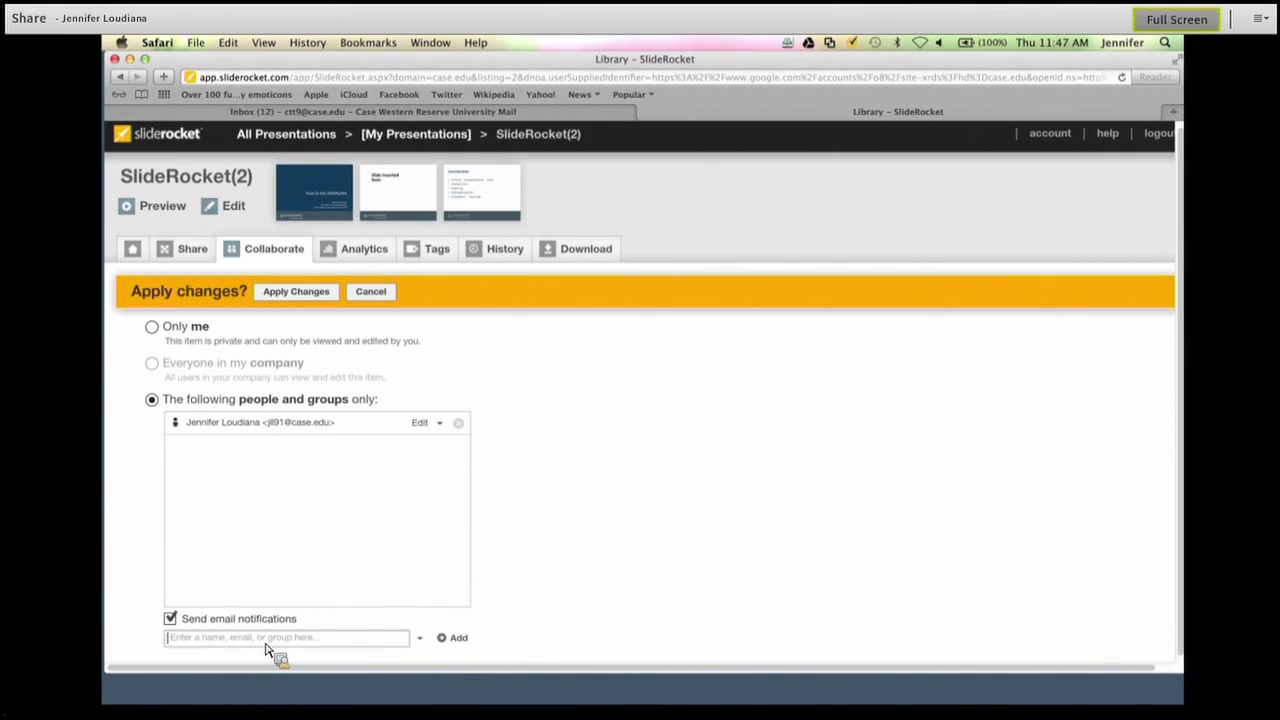
key(Return)
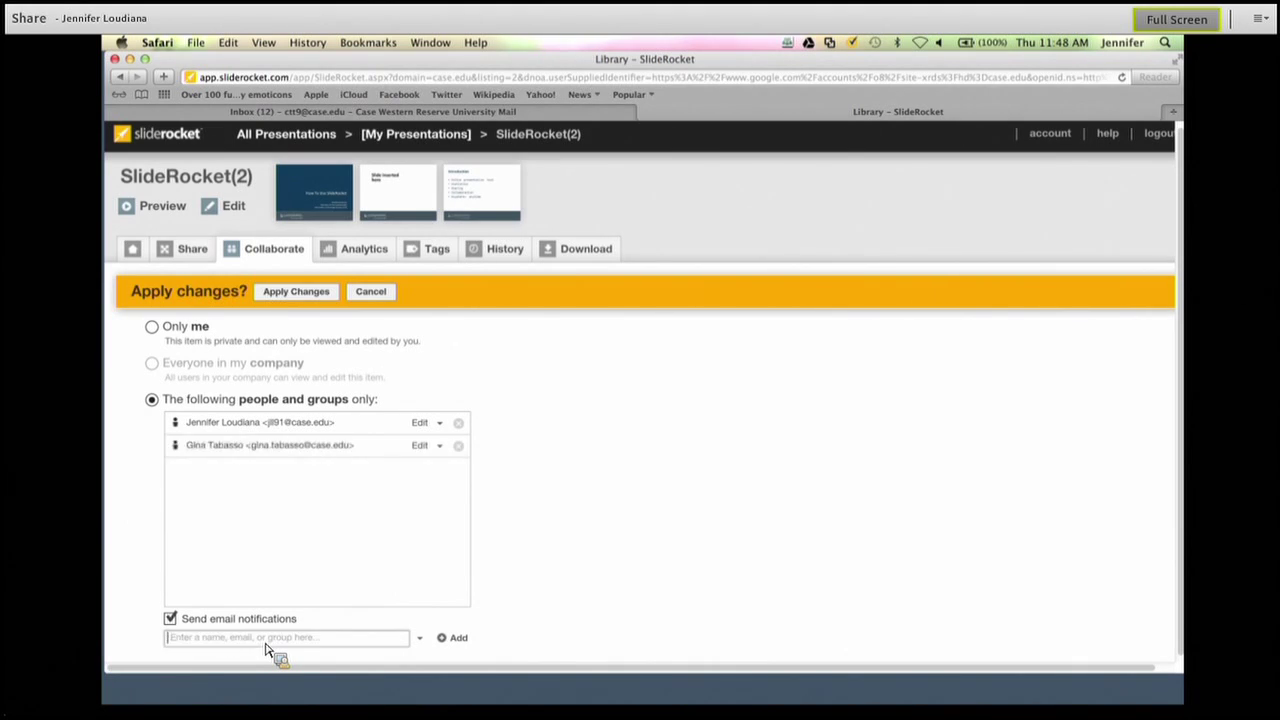
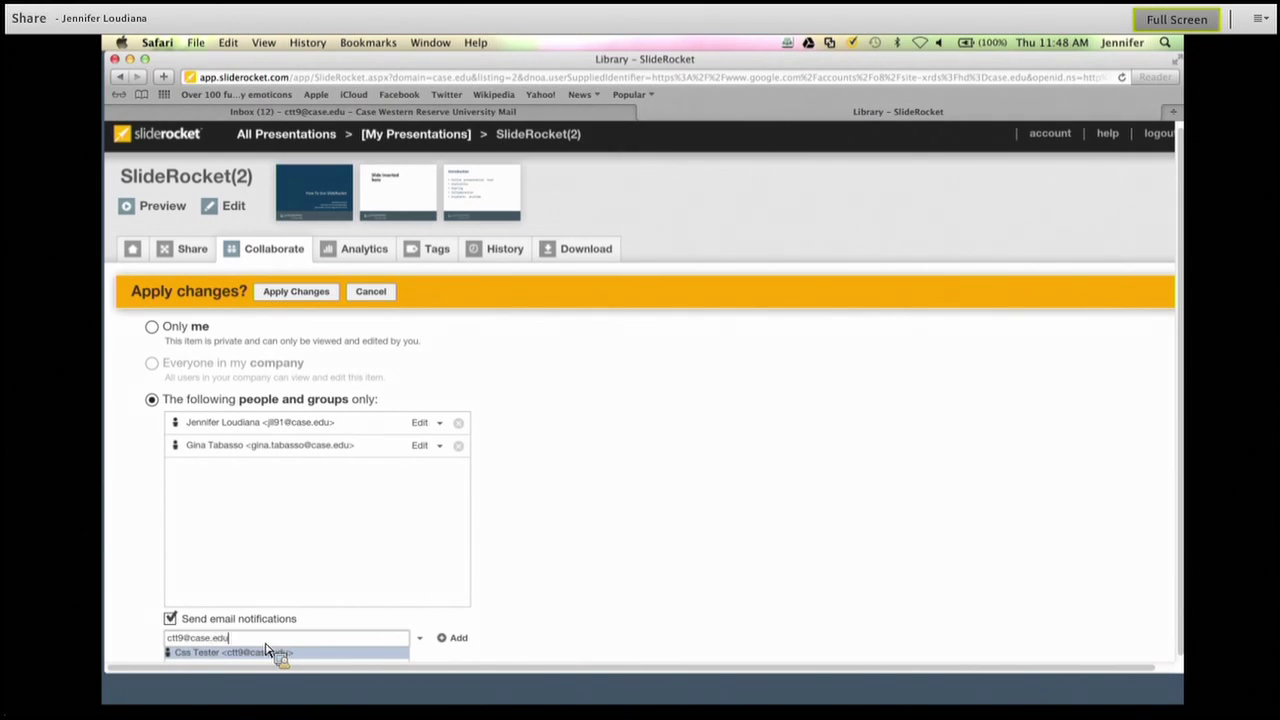
key(Return)
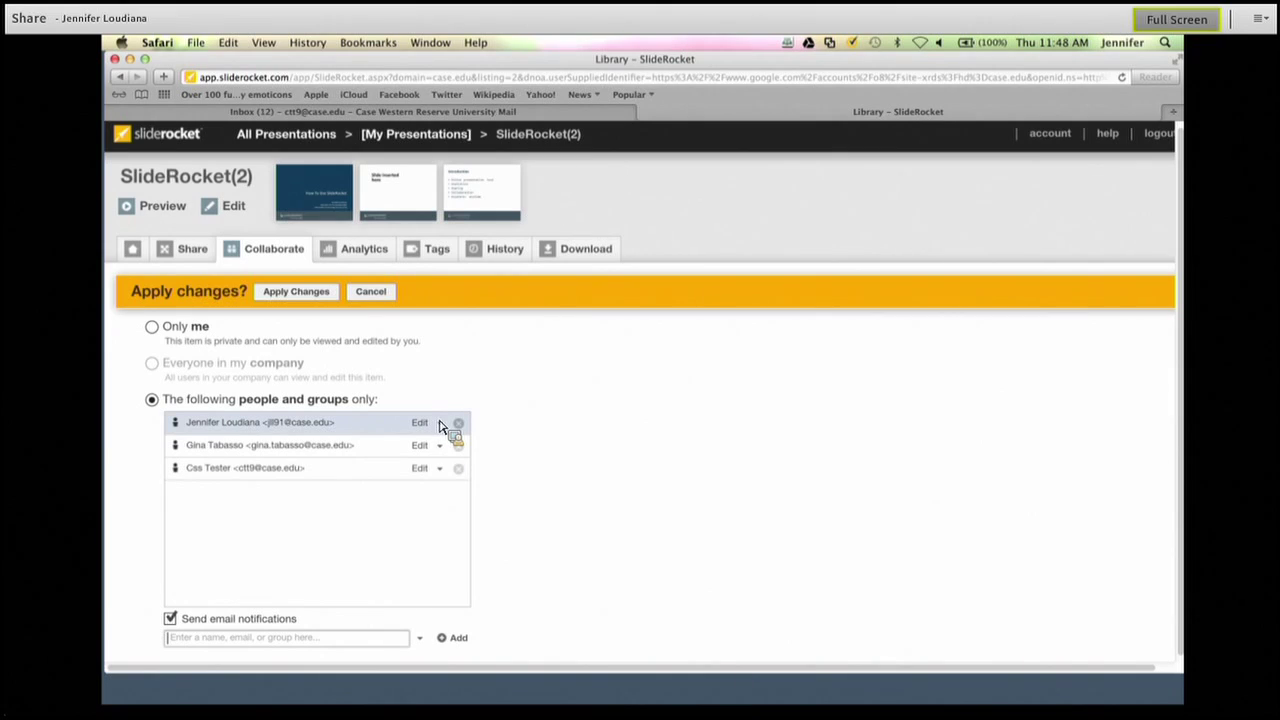
Check the first collaborator's permission choices, leaving them unchanged.
click(443, 428)
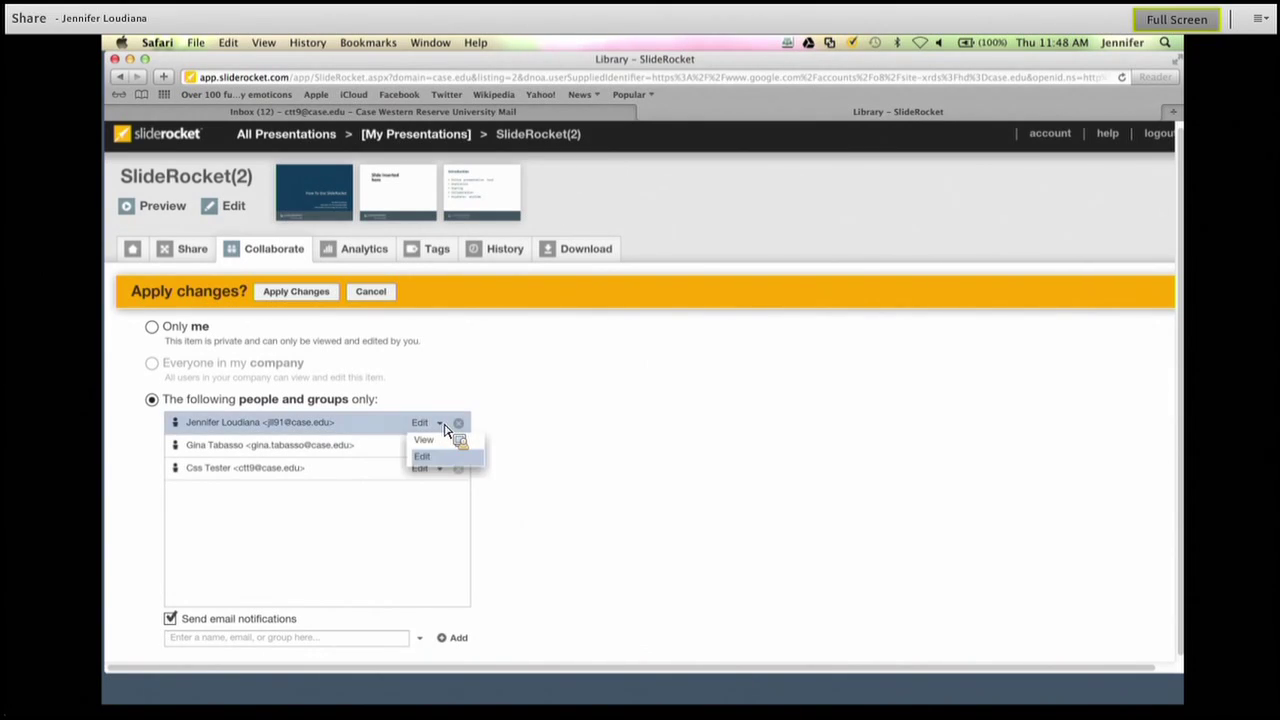
click(586, 447)
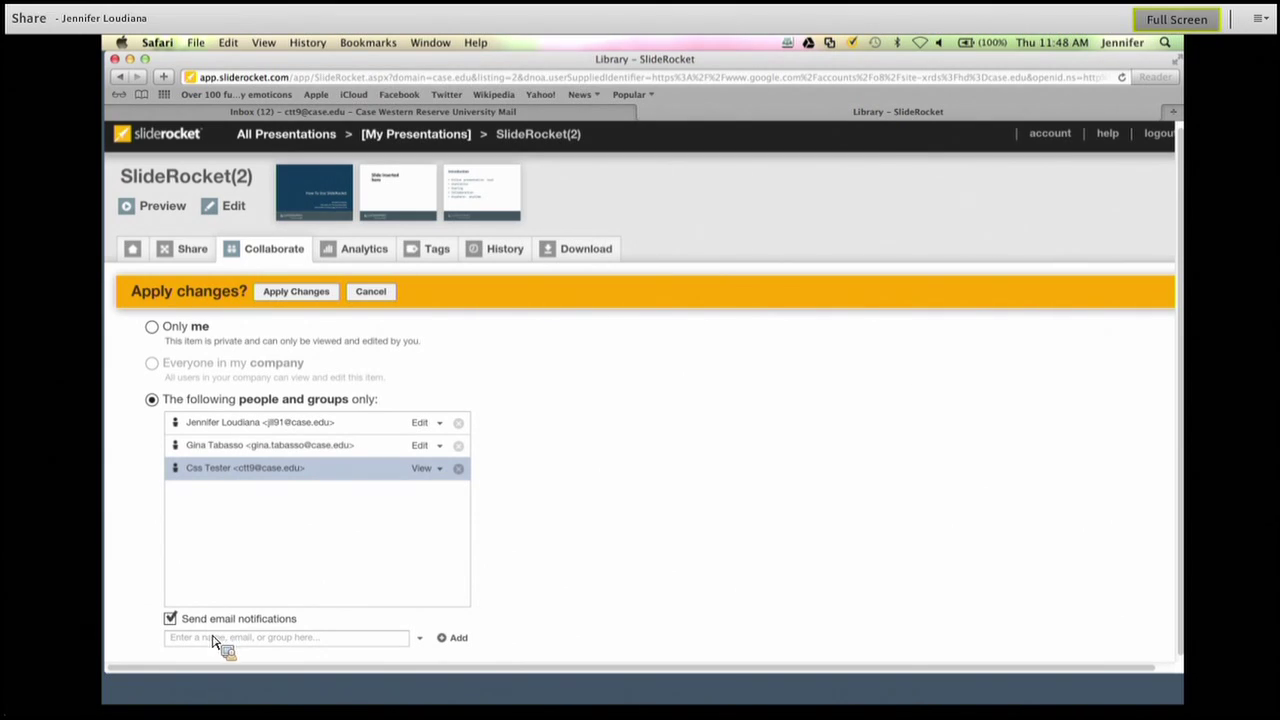
Apply the collaborator changes and view the Analytics overview, which shows no views yet.
click(300, 299)
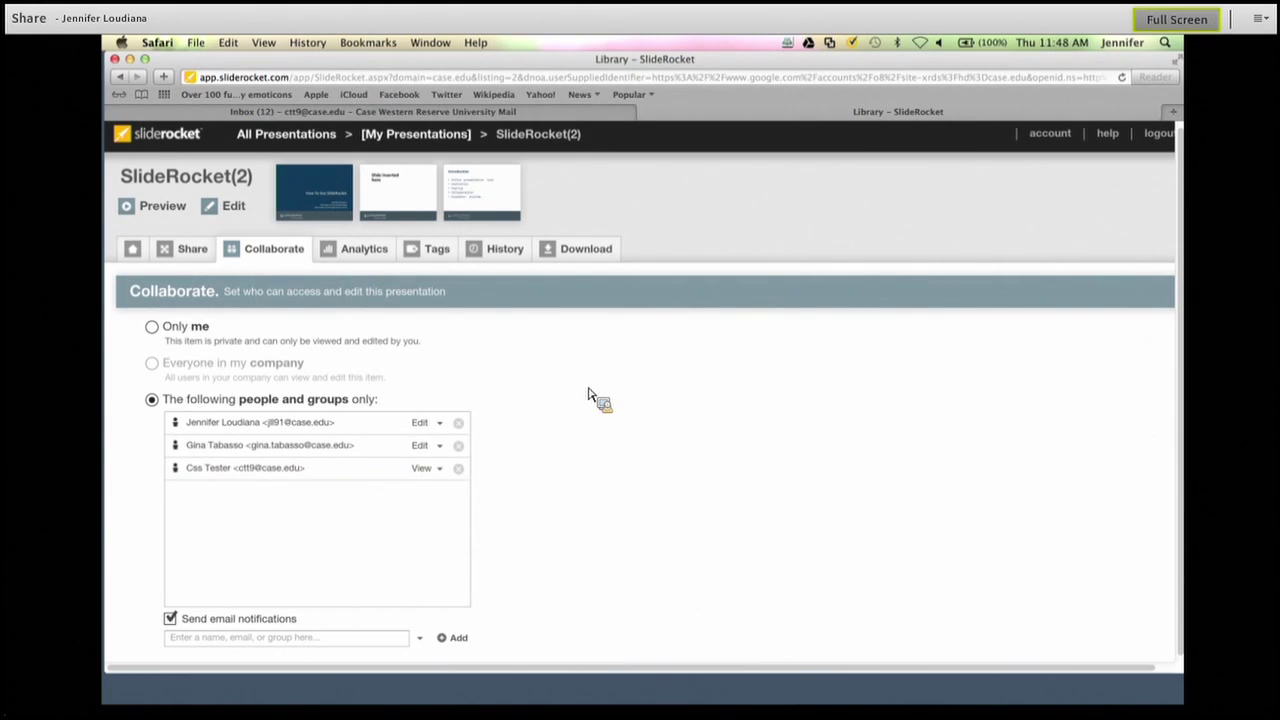
click(350, 252)
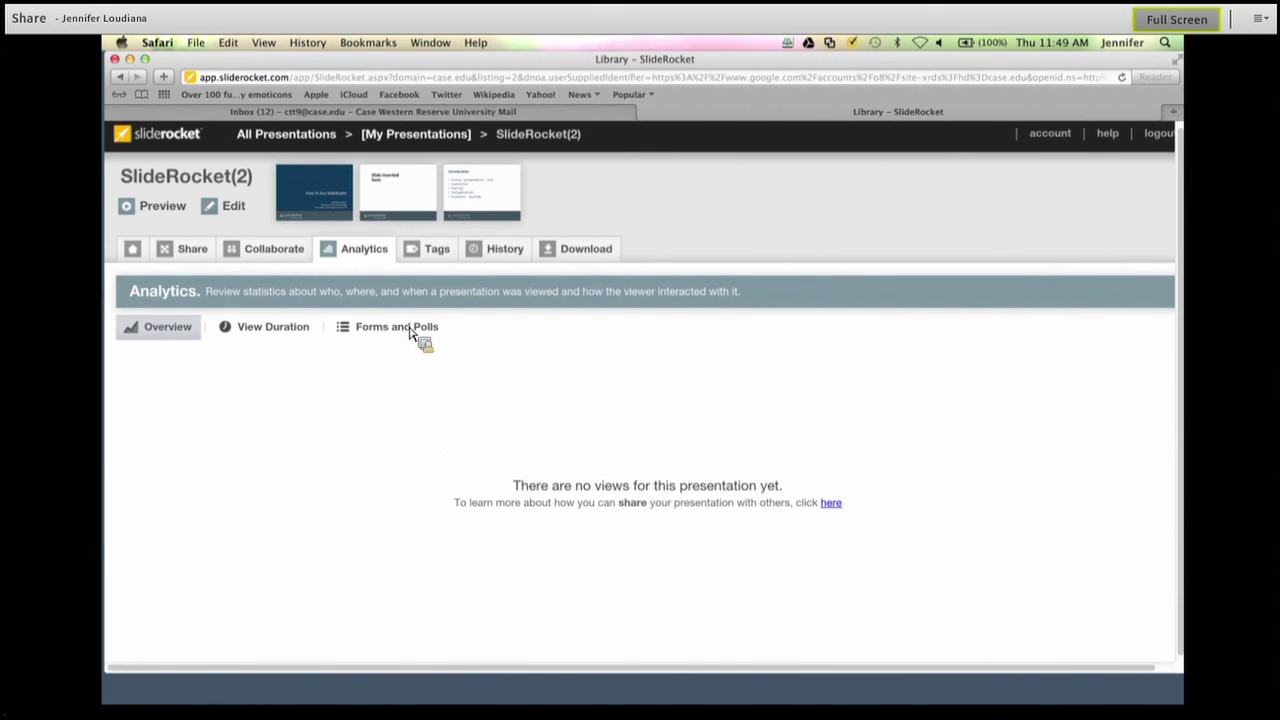
Review the Forms and Polls responses, then view the still-empty Tags page.
click(420, 333)
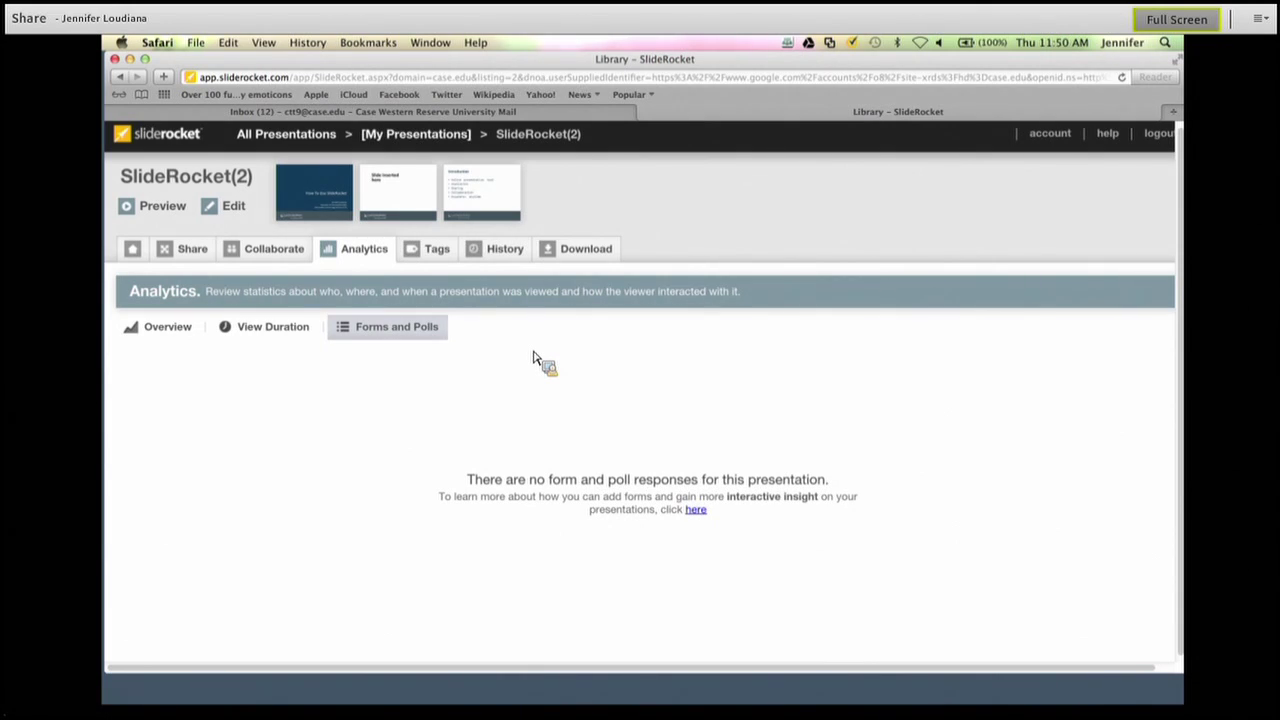
click(421, 254)
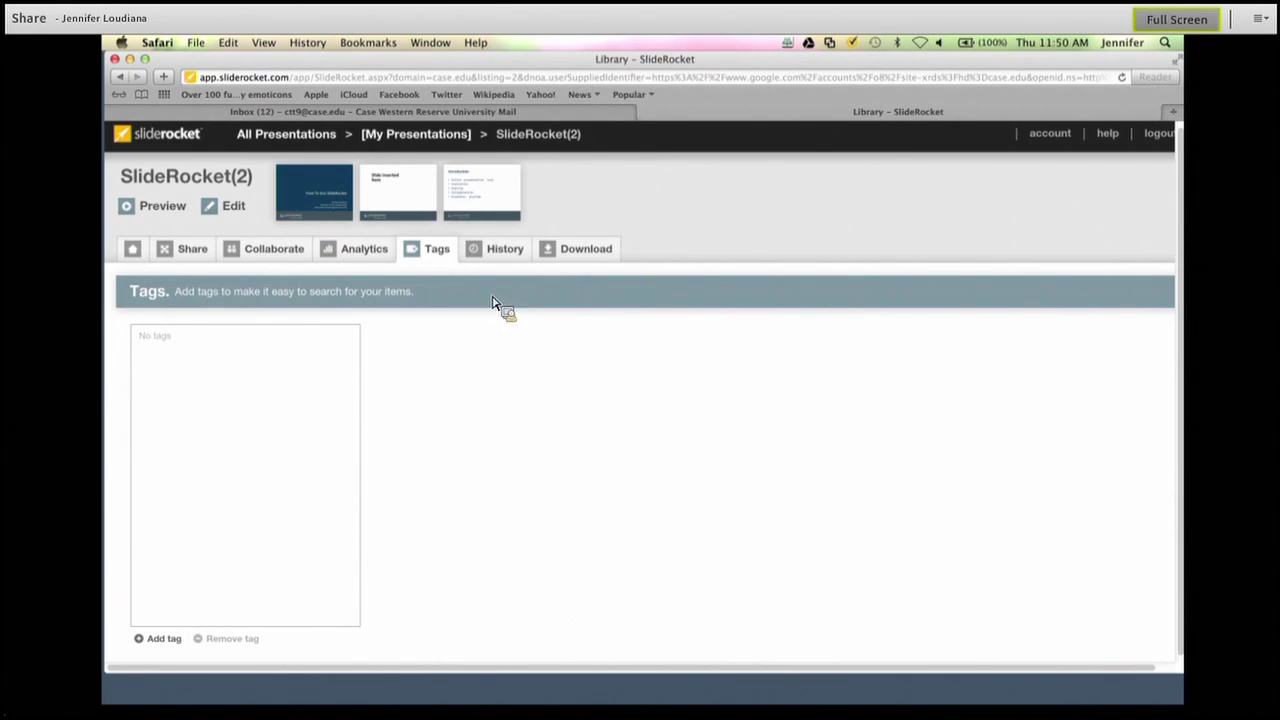
Review the saved version History, then view the Desktop Presenter, PDF and PowerPoint export options.
click(500, 256)
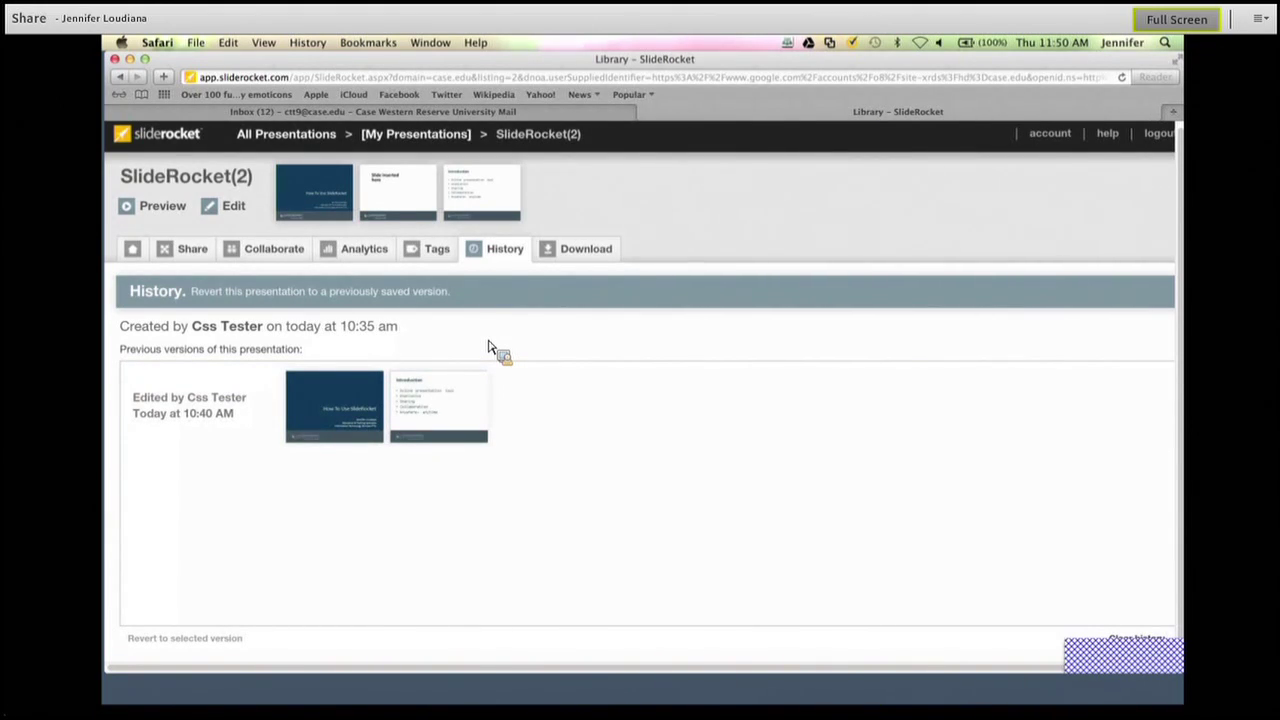
click(582, 254)
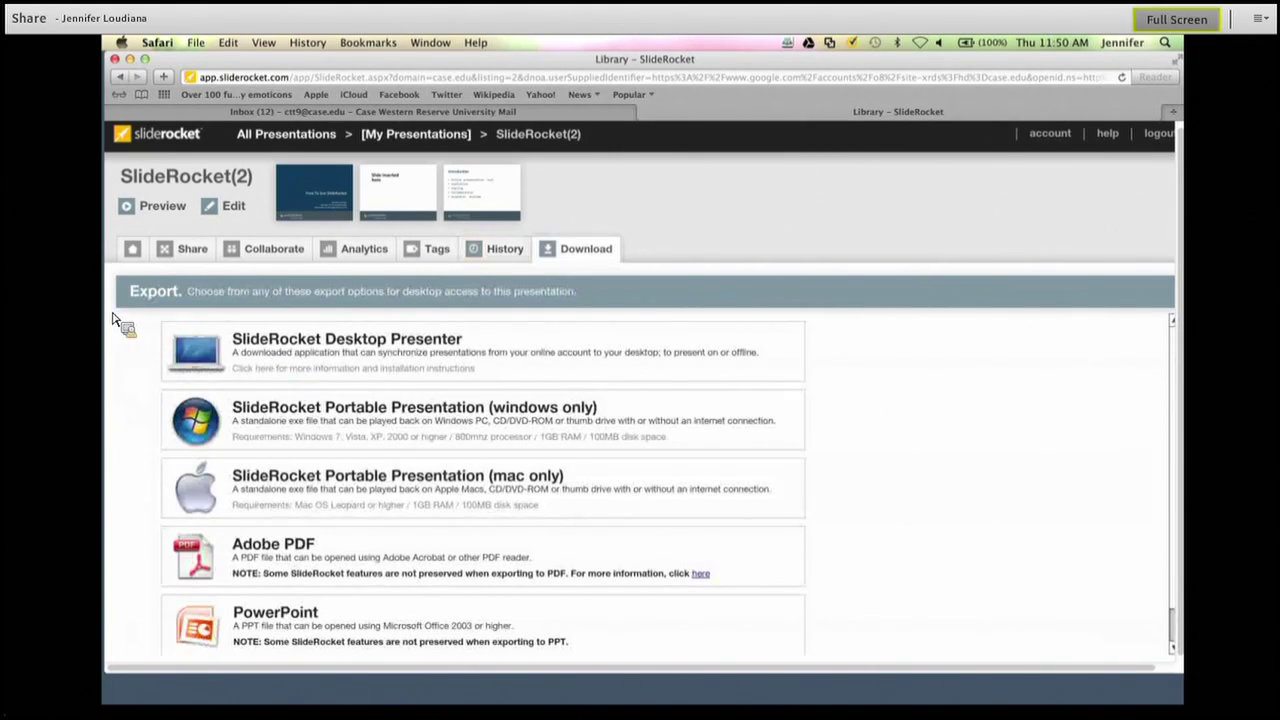
Go back to the Summary page showing private, 3 collaborators and 2 invites sent.
click(133, 250)
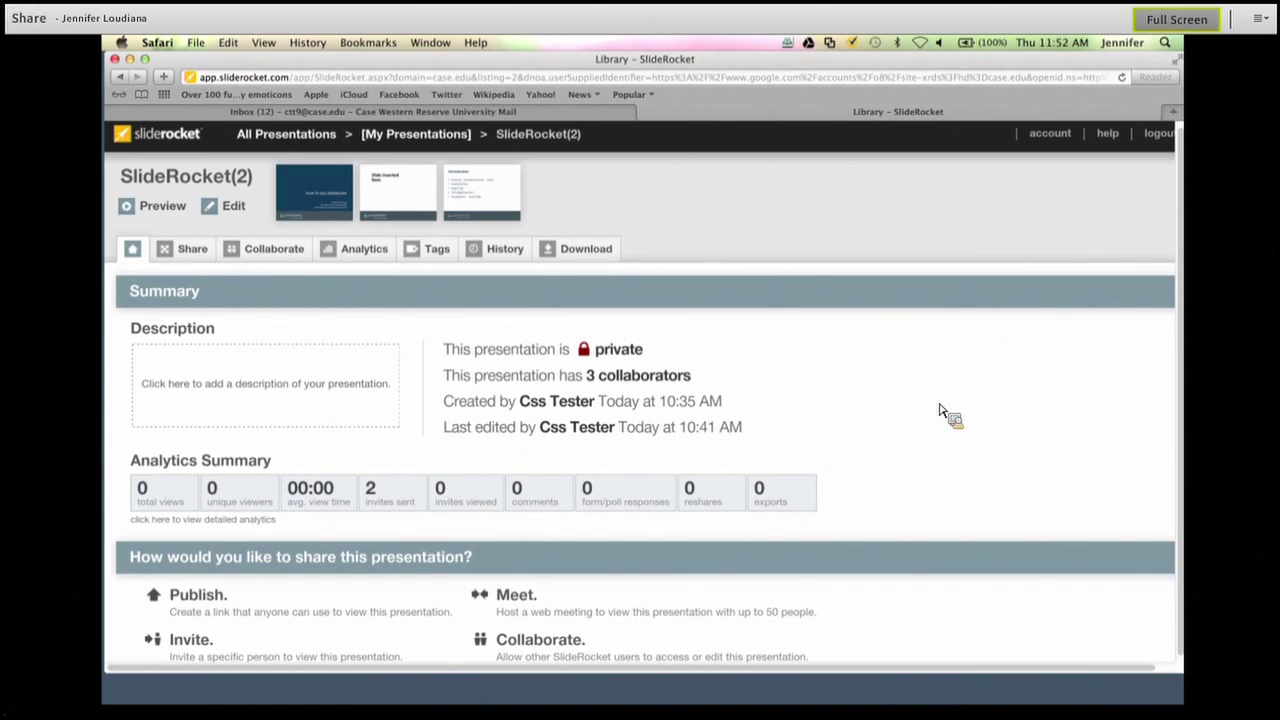
Return to the library and open the older SlideRocket presentation's analytics (3 views, 2 unique viewers).
click(168, 143)
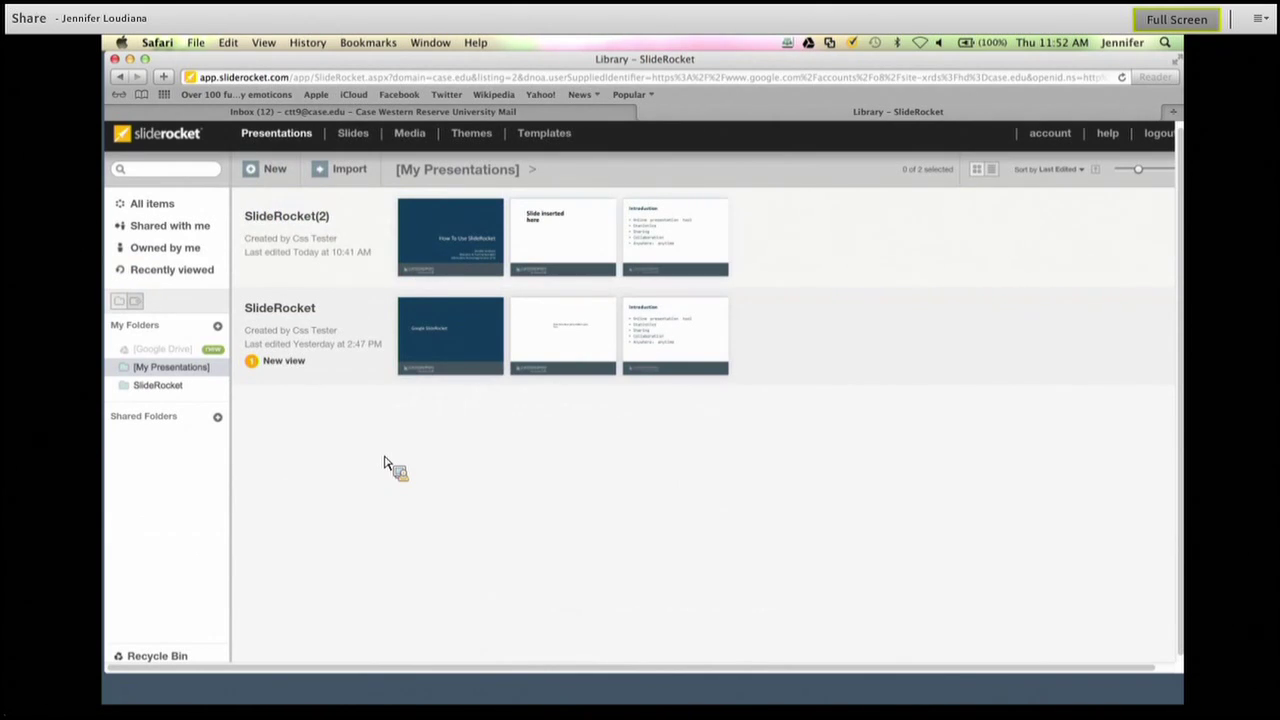
click(280, 318)
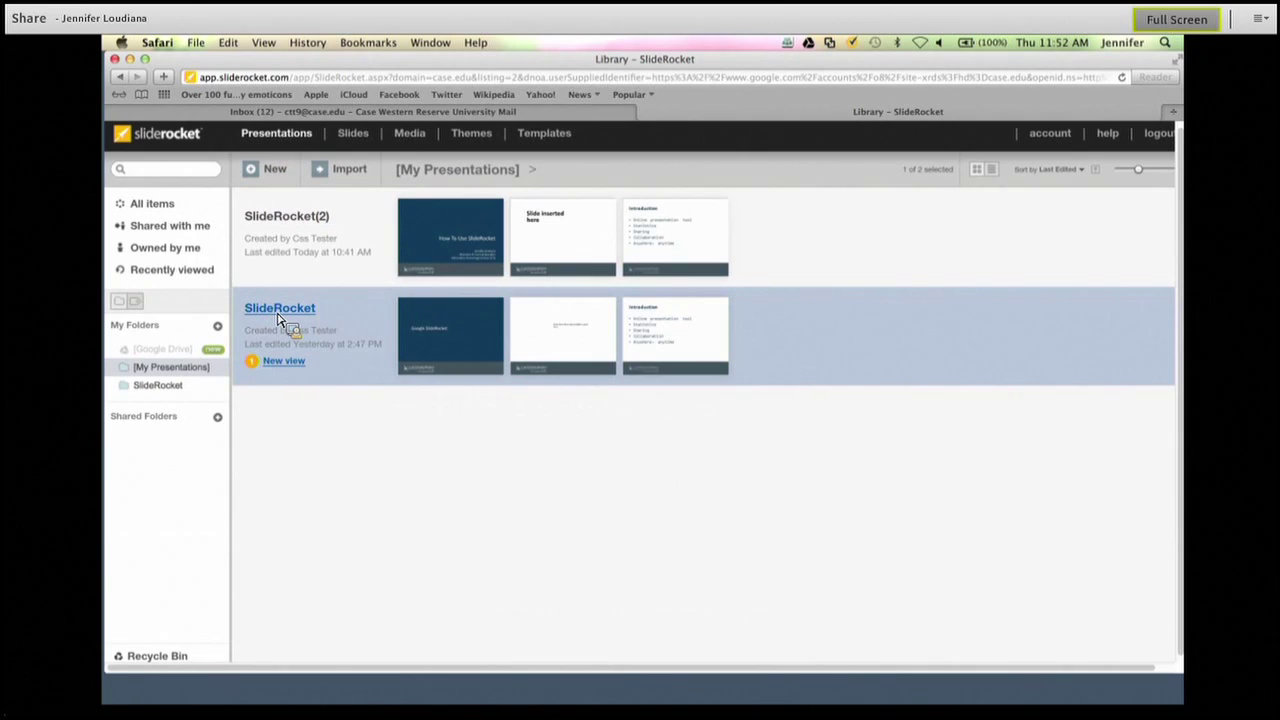
click(280, 318)
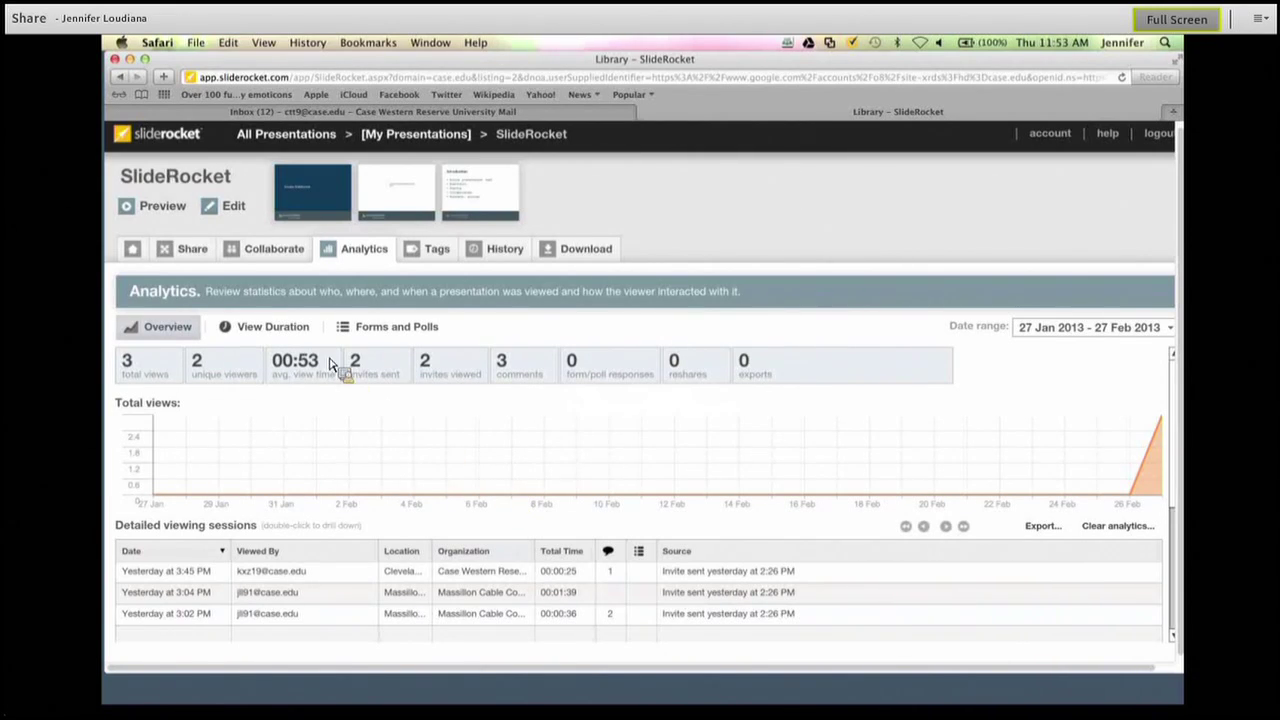
Review the presentation's per-slide view times, poll responses and summary, then return to My Presentations.
click(297, 338)
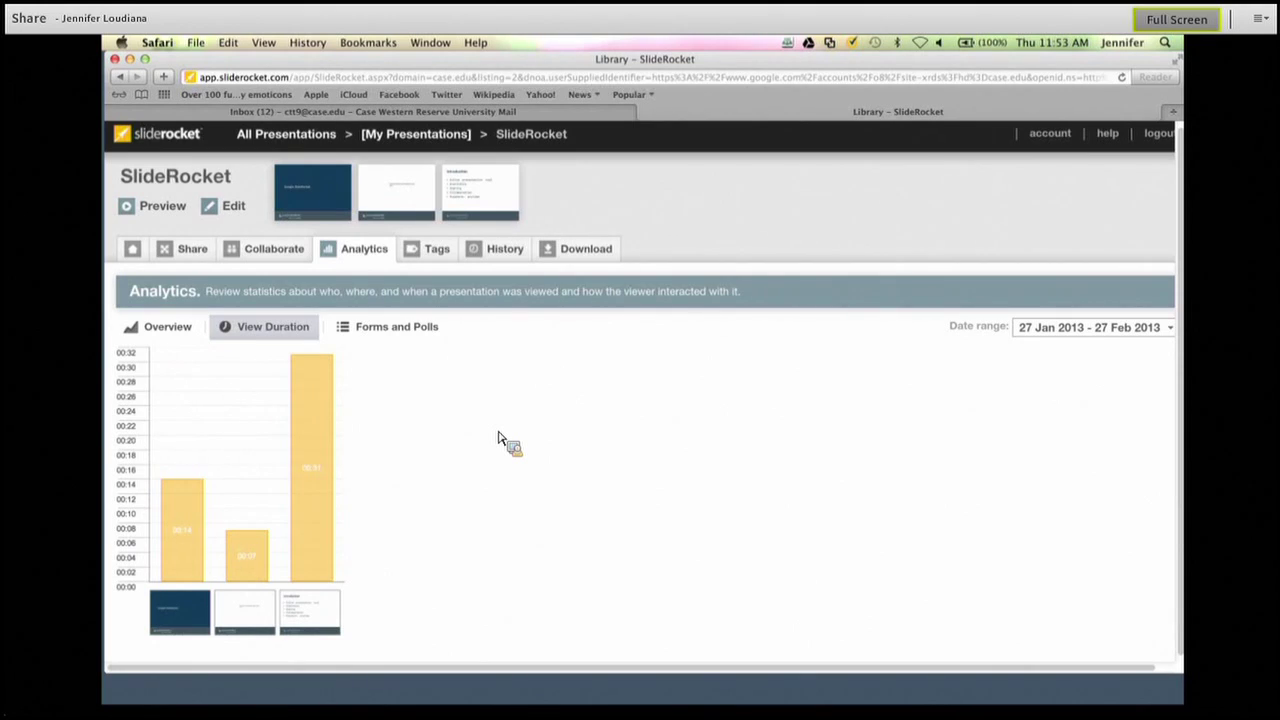
click(421, 342)
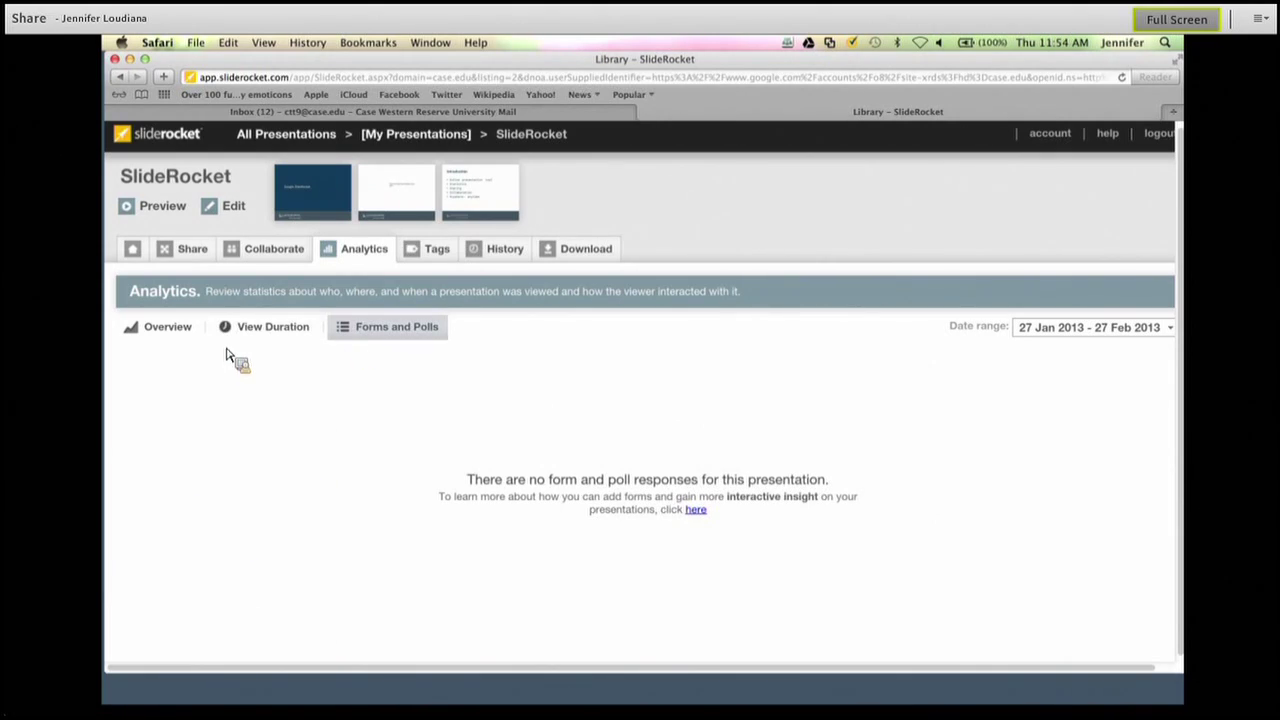
click(133, 251)
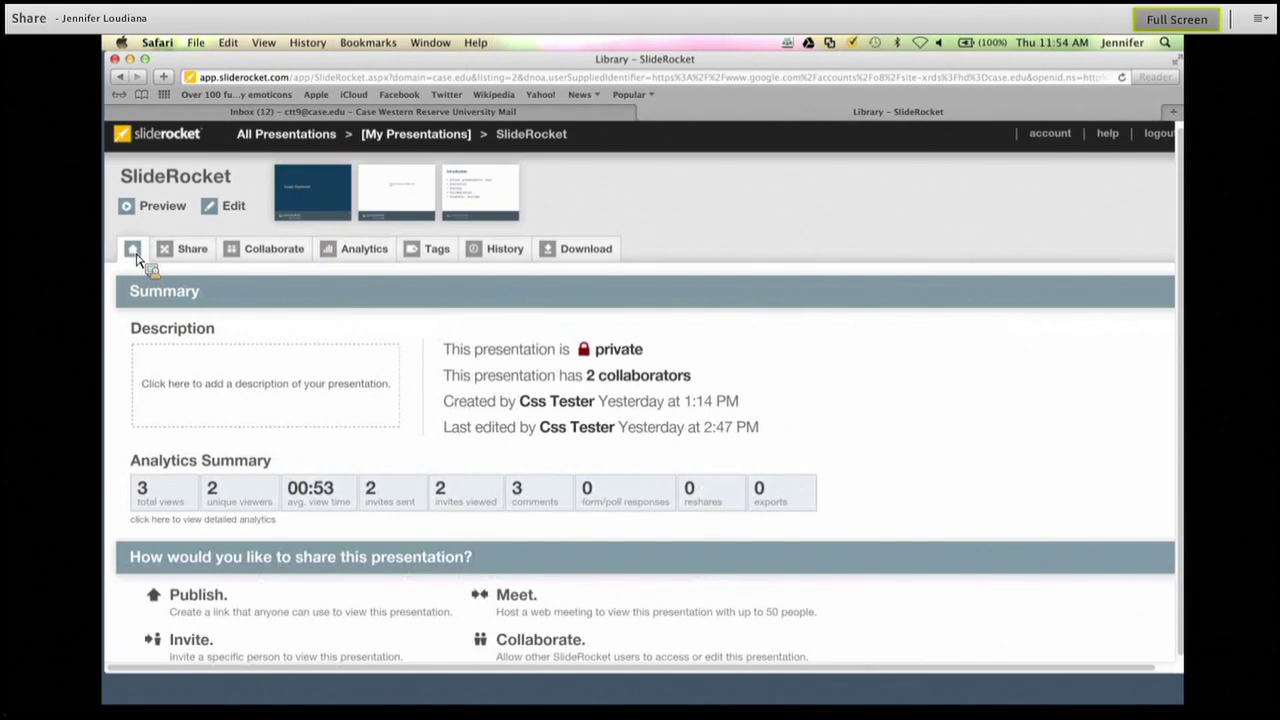
click(157, 148)
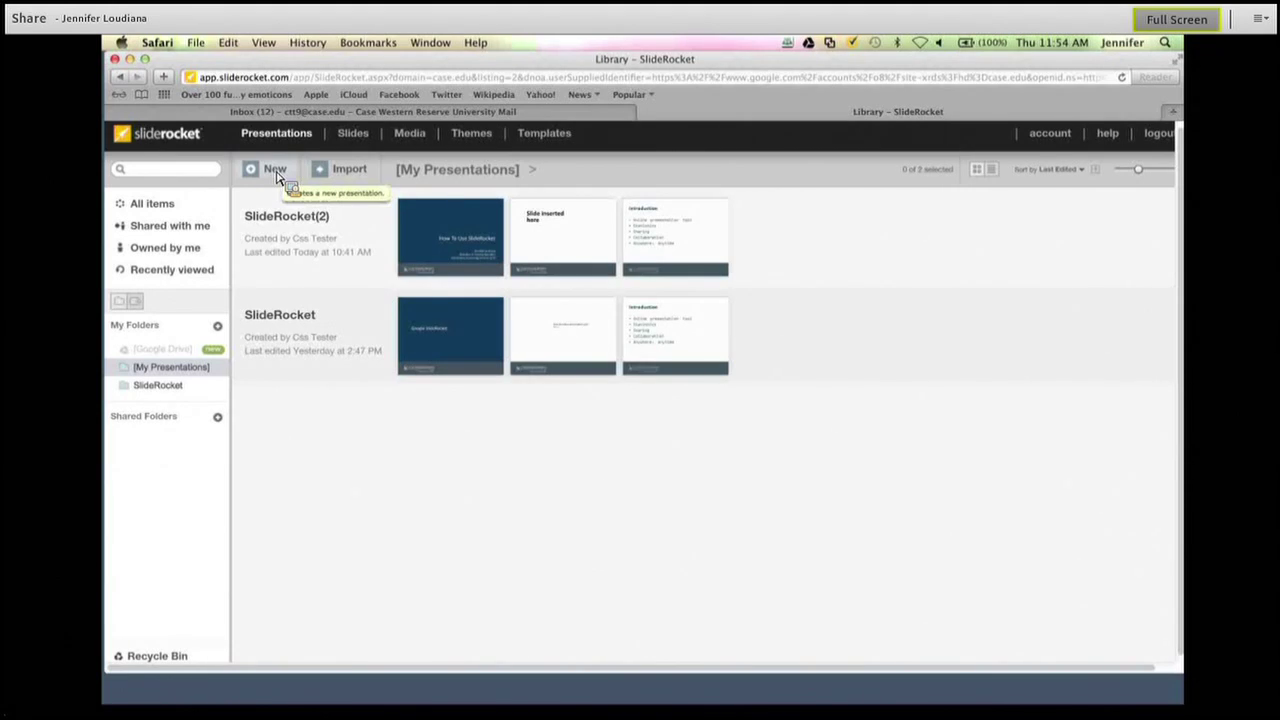
Create a presentation named 'New Presentation' using the SlideRocket(2).ppt Theme.
click(277, 176)
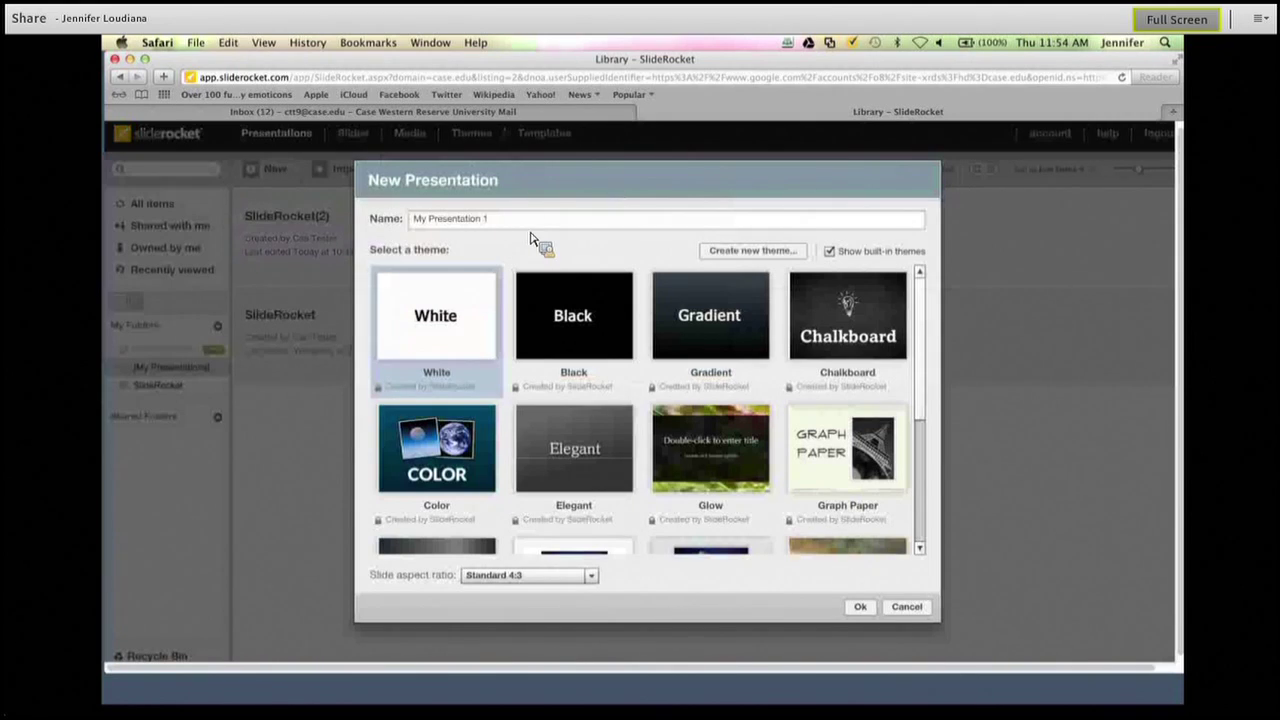
drag(523, 222, 419, 200)
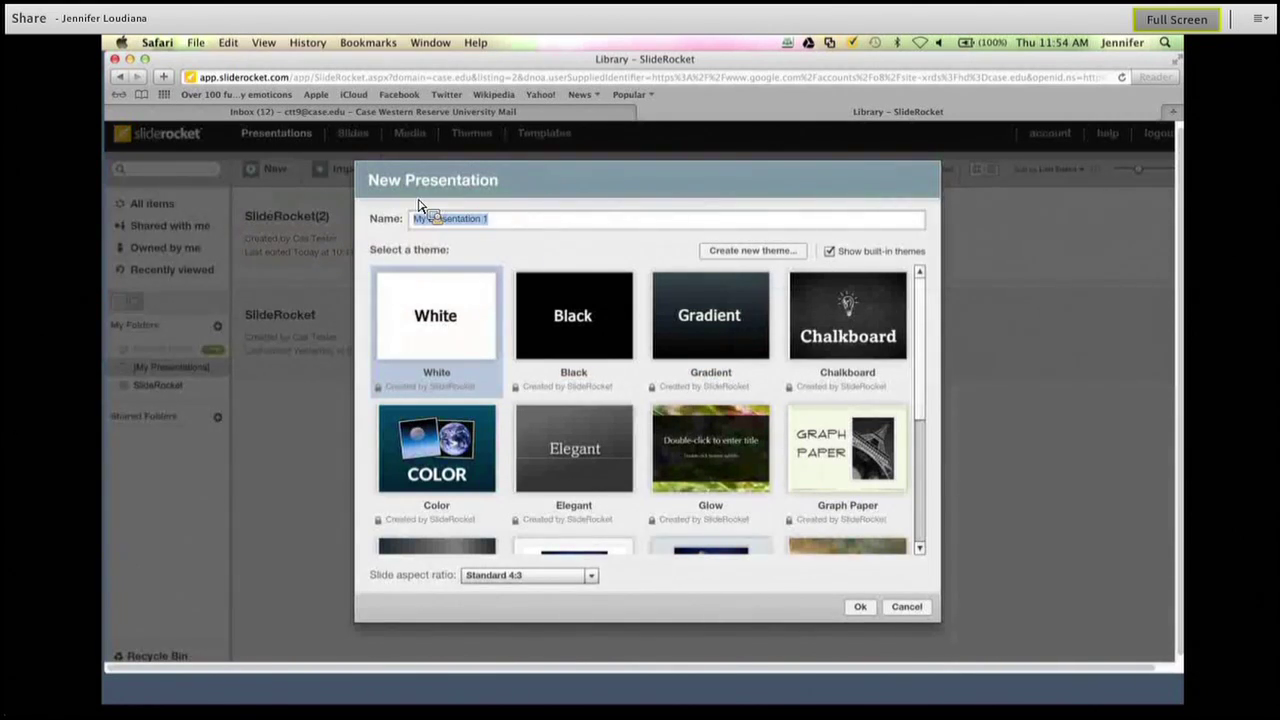
text(New Presentati)
key(BackSpace)
key(BackSpace)
key(BackSpace)
key(BackSpace)
key(BackSpace)
key(BackSpace)
key(BackSpace)
key(BackSpace)
text(resentation)
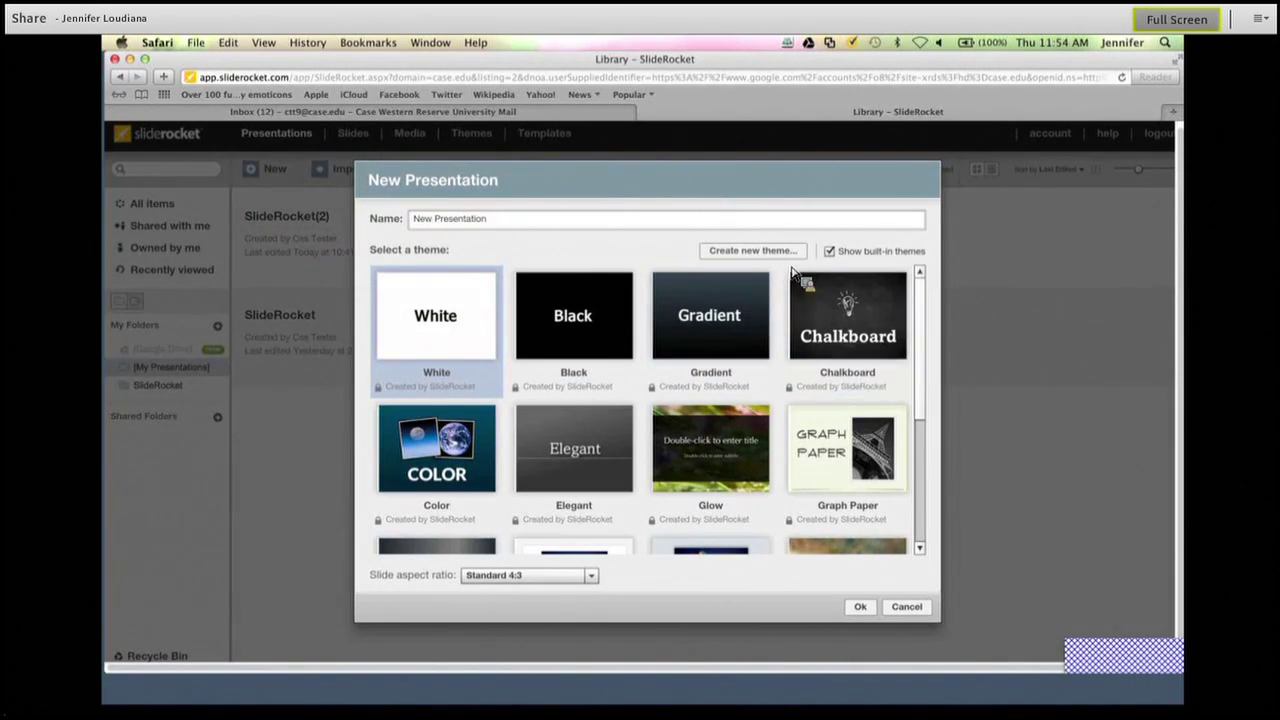
drag(925, 345, 934, 500)
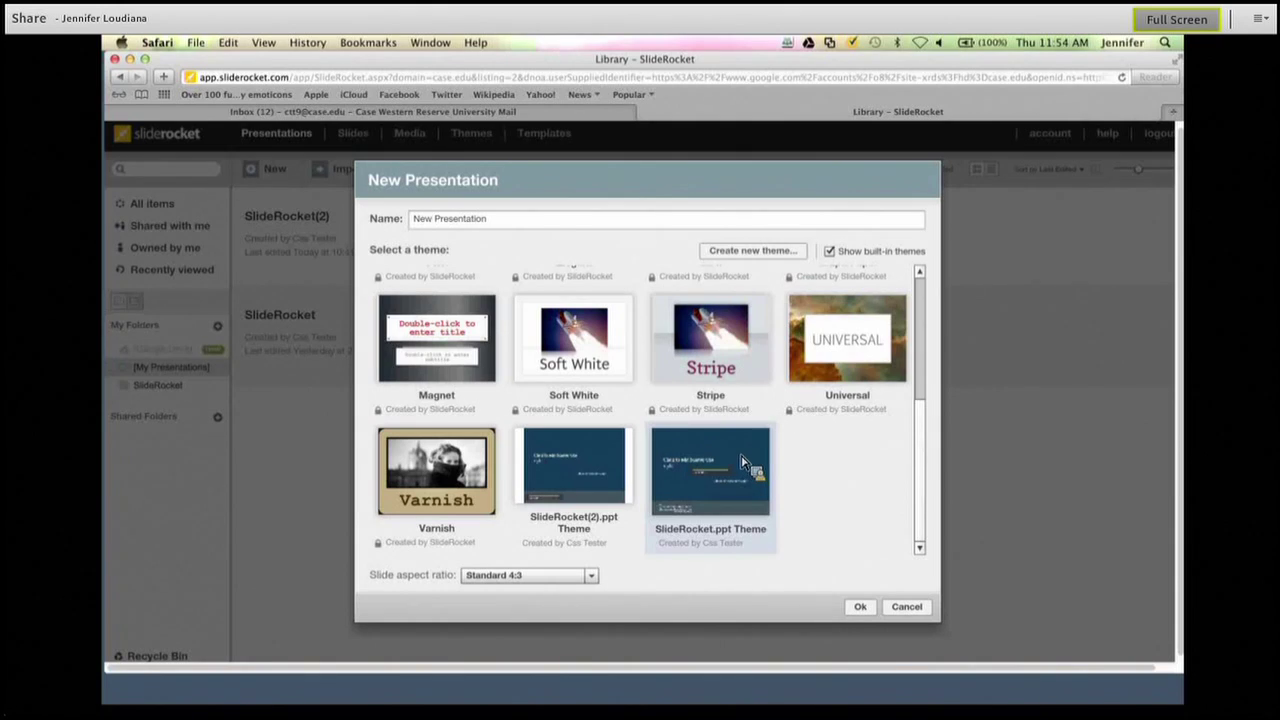
click(610, 458)
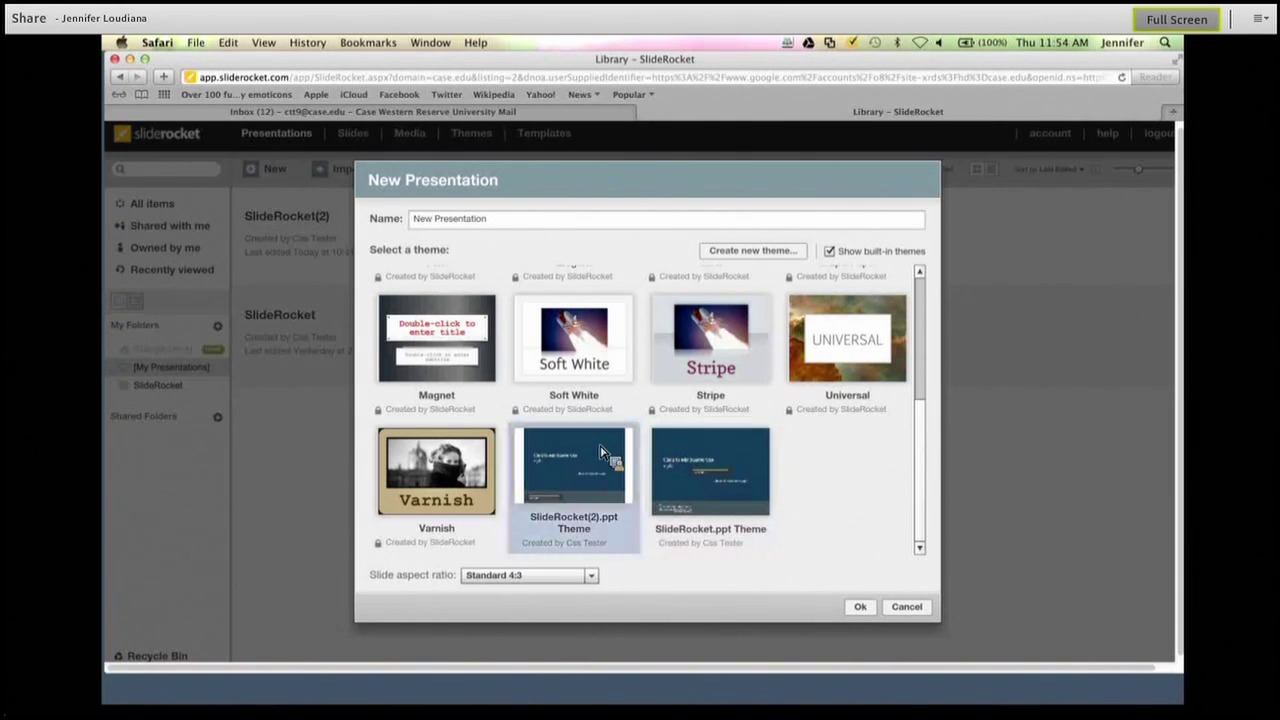
click(862, 610)
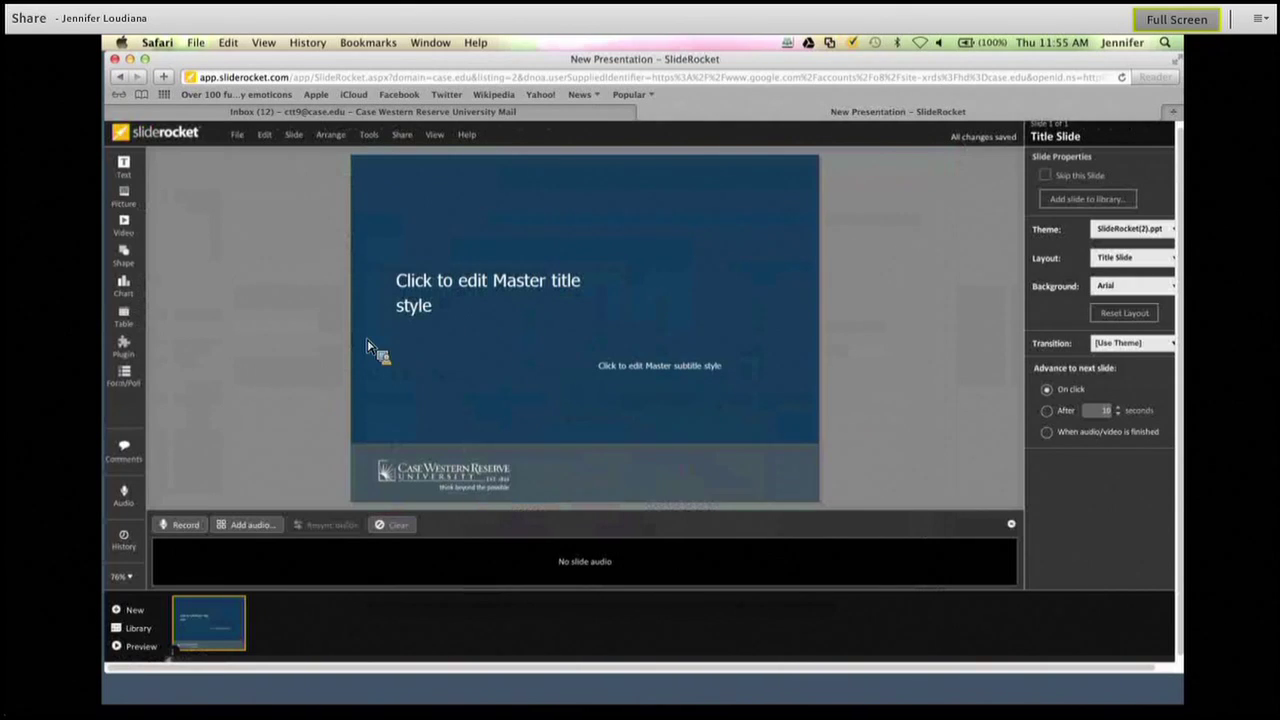
Set the first slide's title to 'New Presentation'.
click(445, 310)
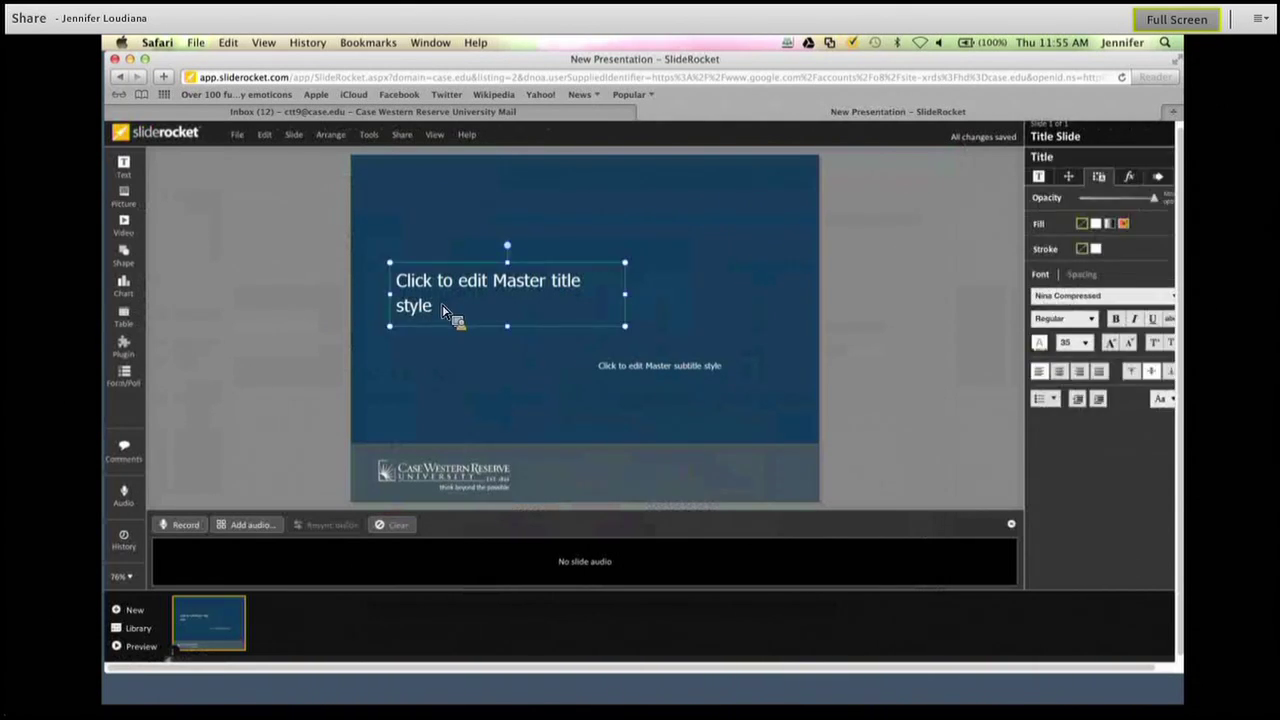
drag(447, 313, 443, 297)
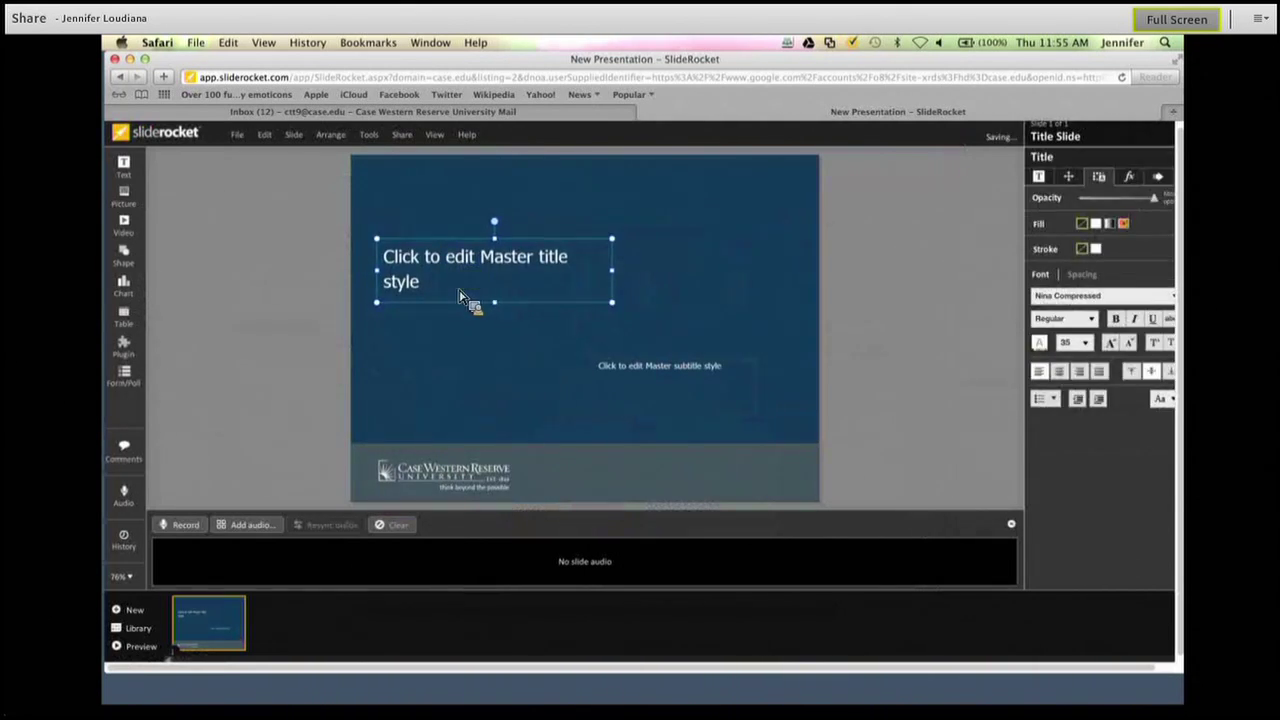
click(520, 252)
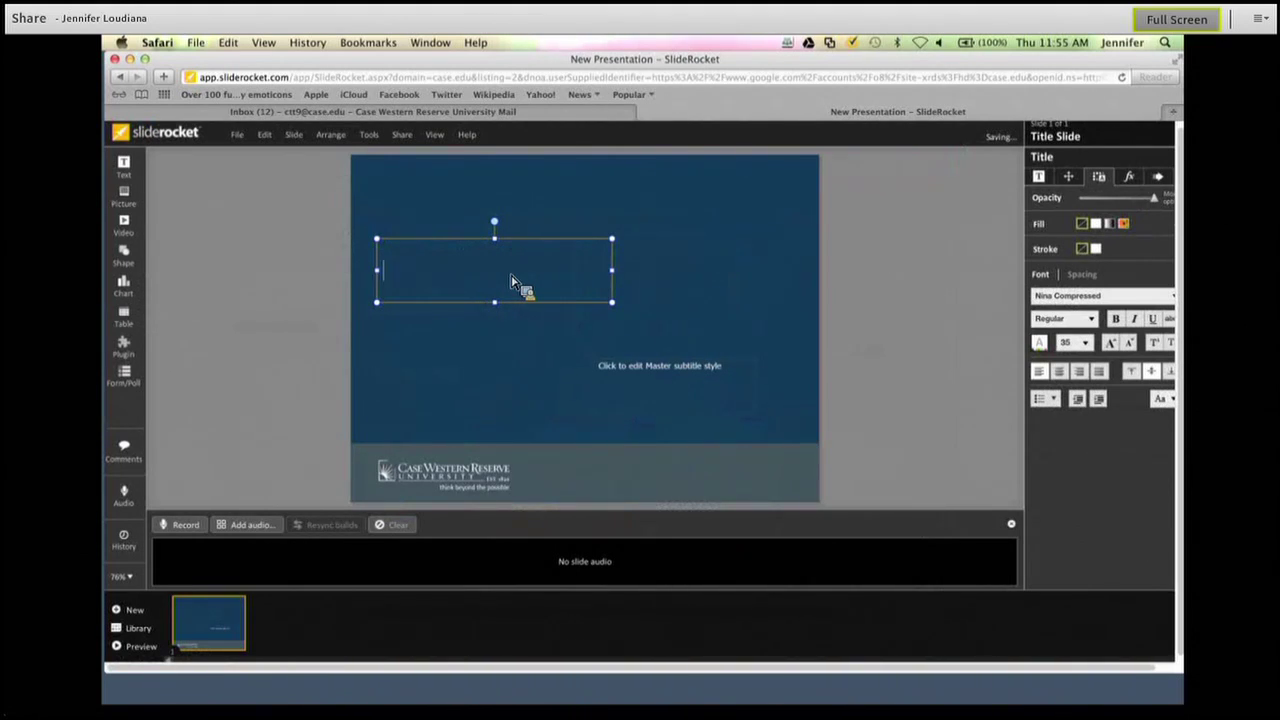
text(New Presentatio)
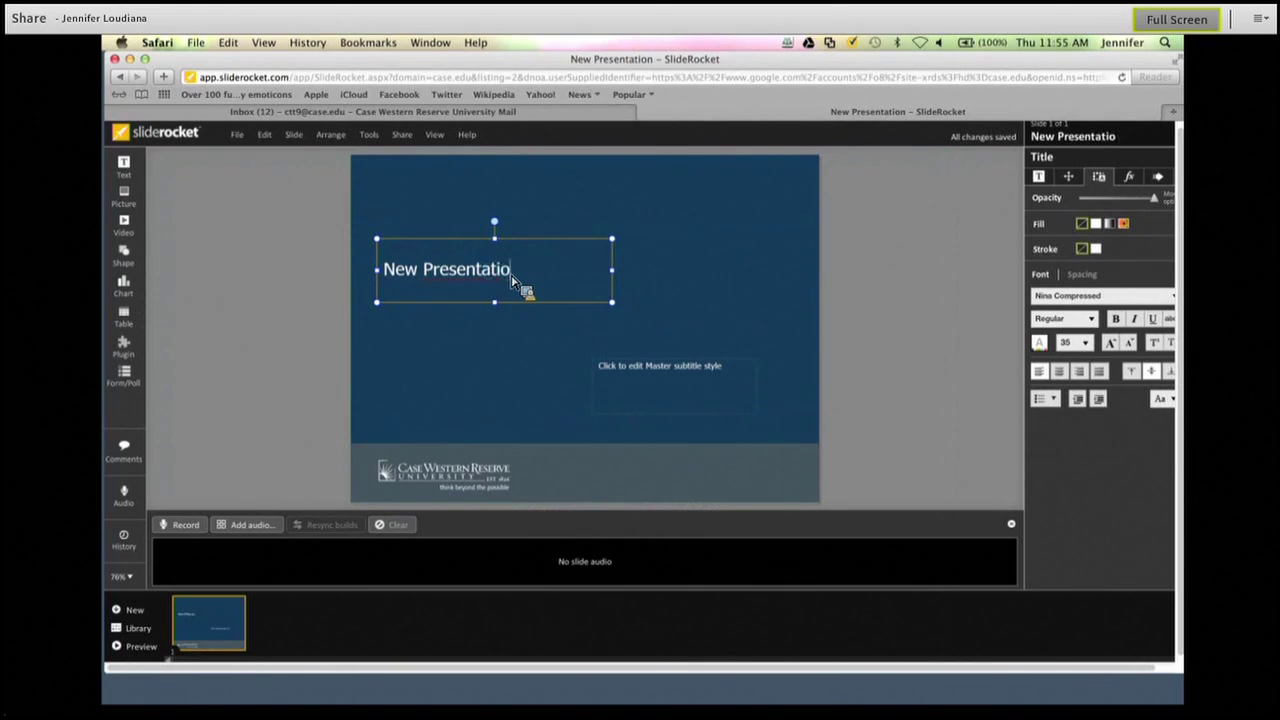
text(n)
Enter the subtitle 'February 28, 2013' and add a blank second slide.
click(621, 383)
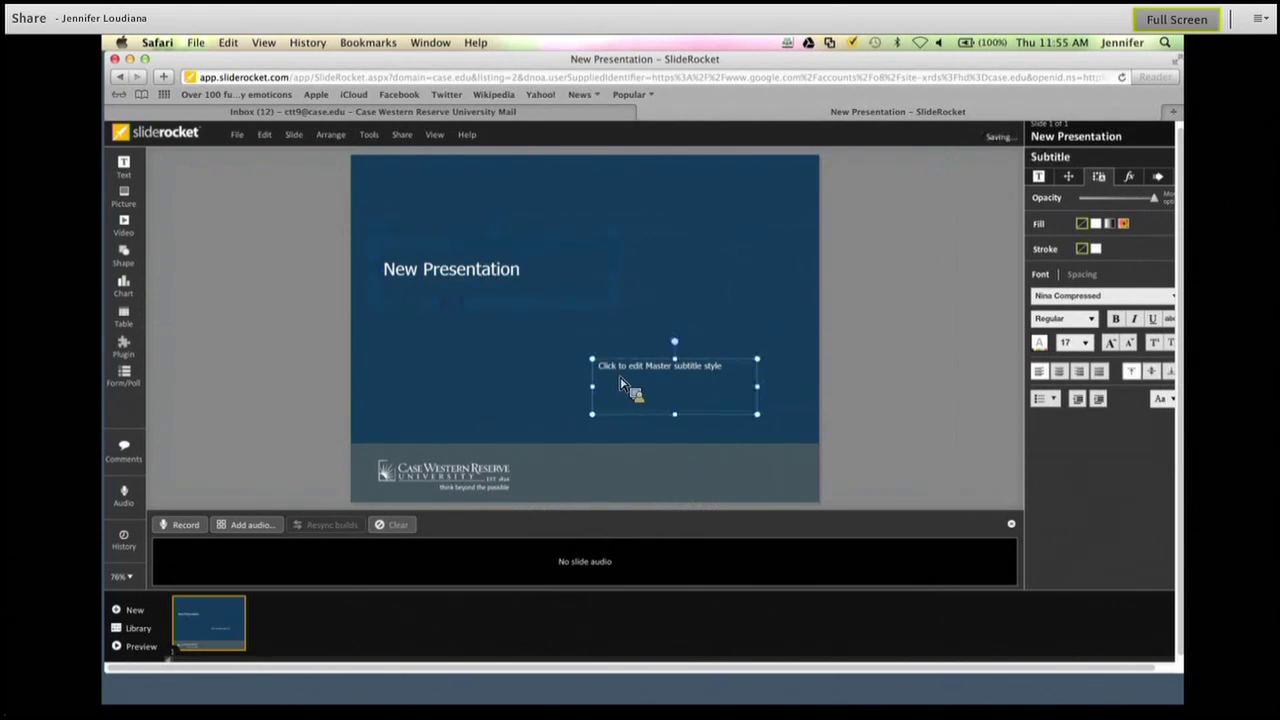
double_click(621, 384)
text(February 28, 2013)
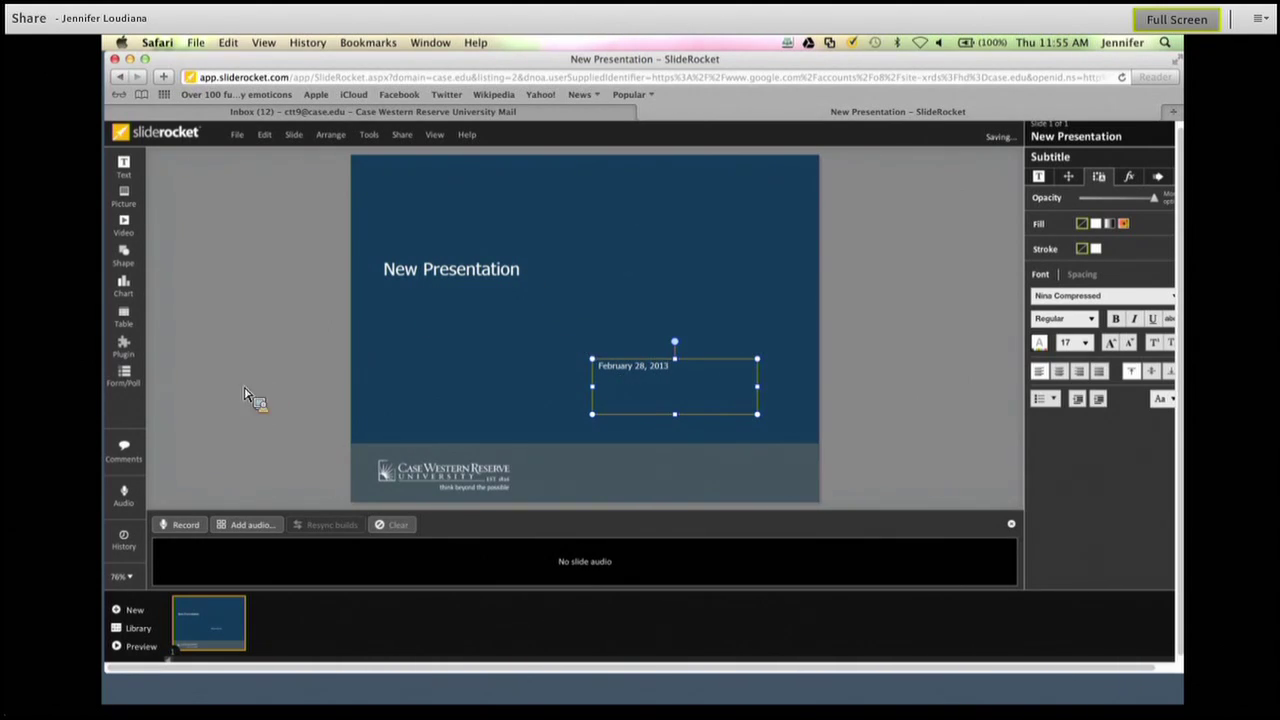
click(133, 610)
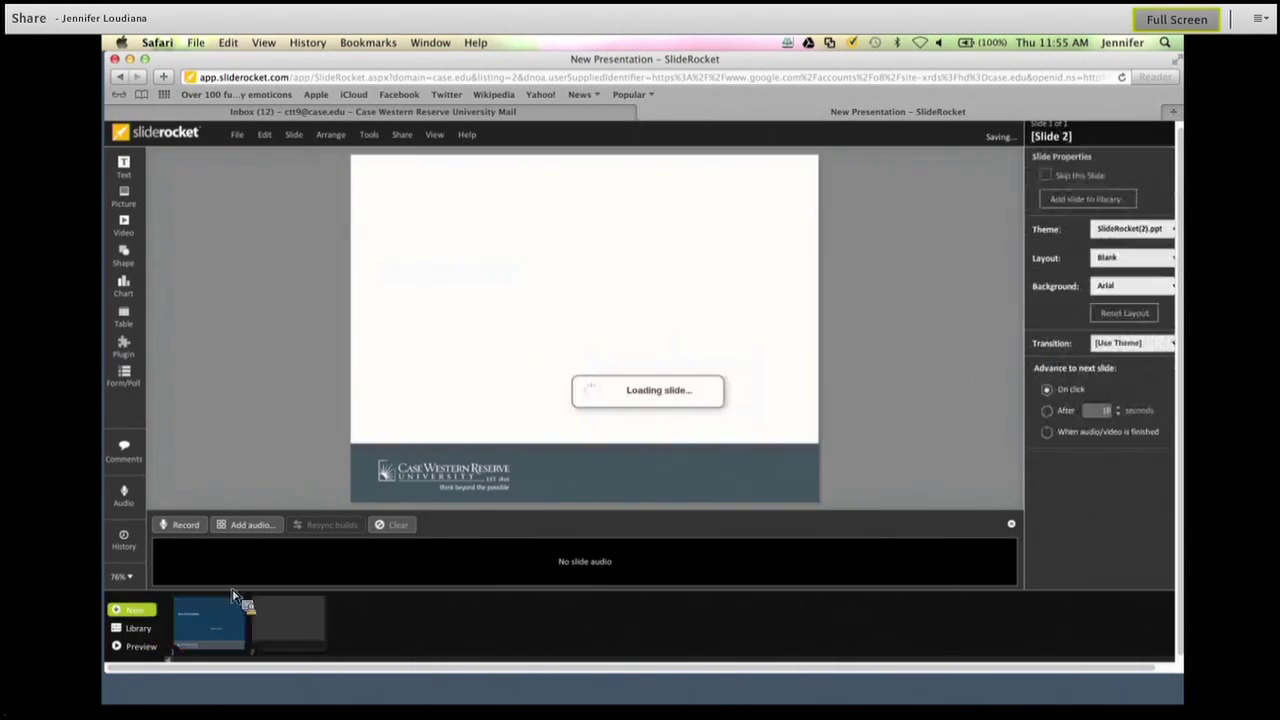
click(124, 380)
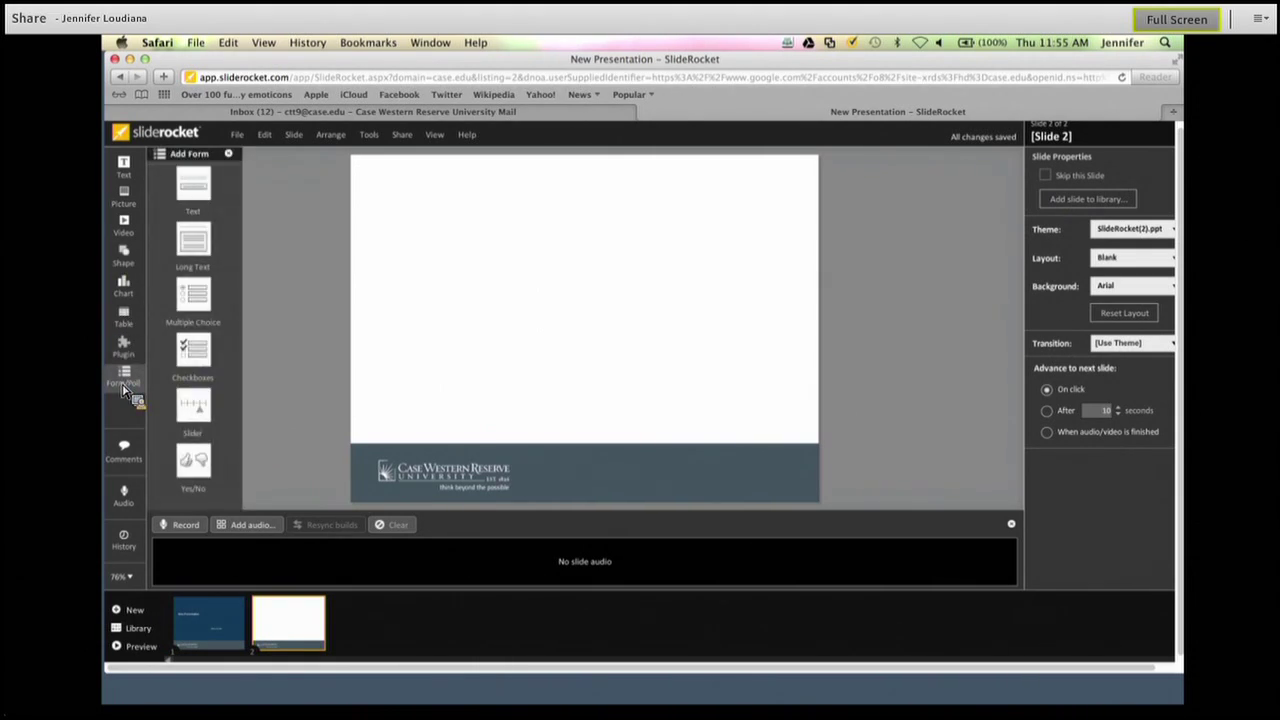
Insert a checkboxes poll on slide 2 with the question 'Was this helpful?'.
click(124, 388)
click(124, 388)
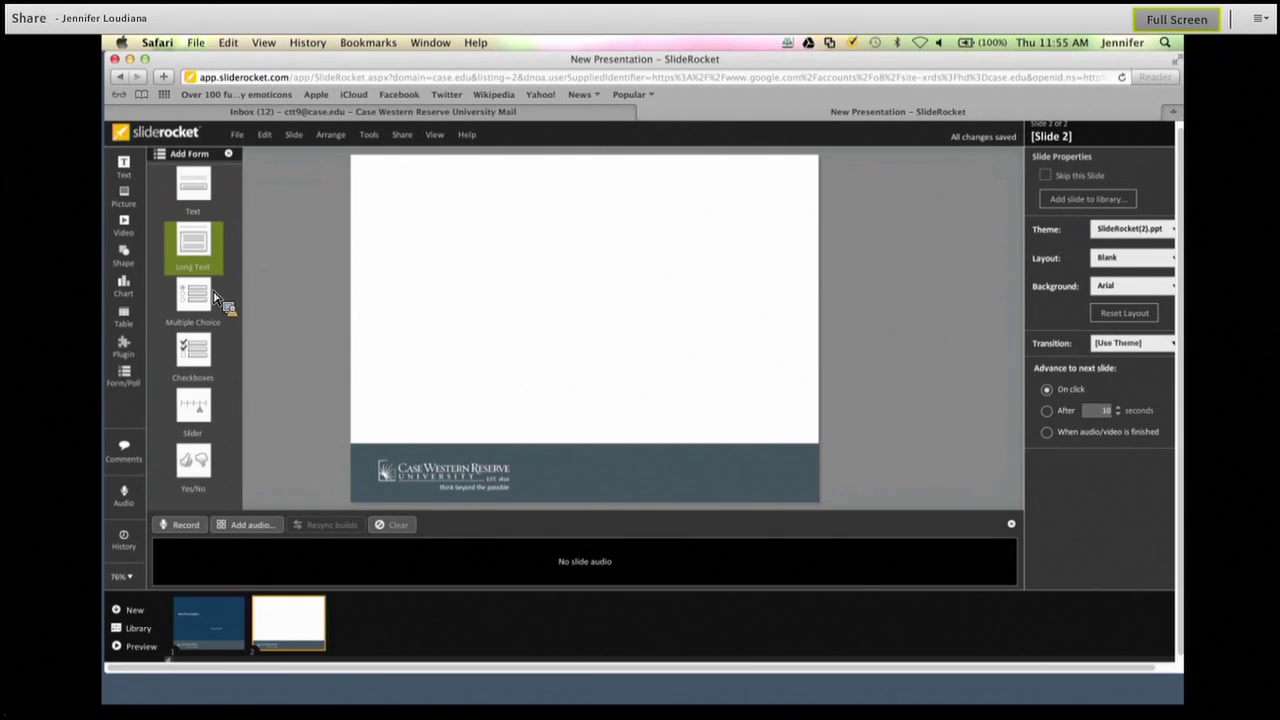
click(204, 355)
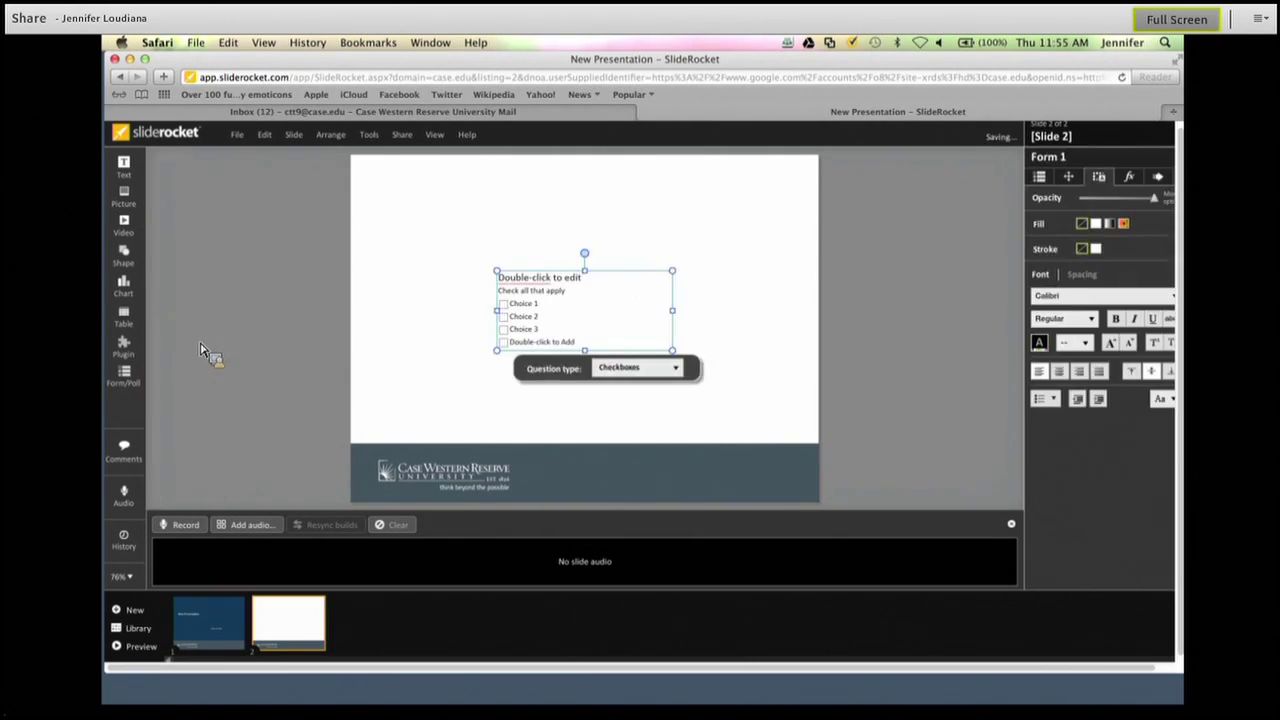
double_click(565, 282)
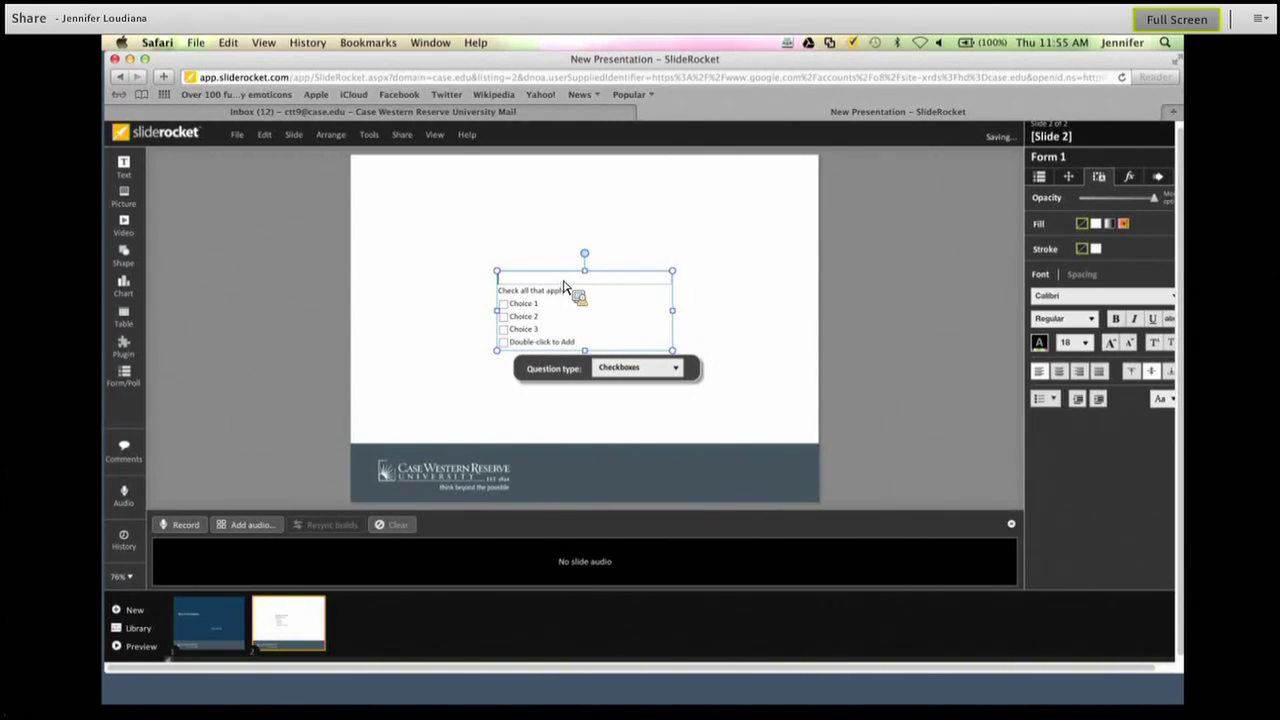
text(Was this helpful?)
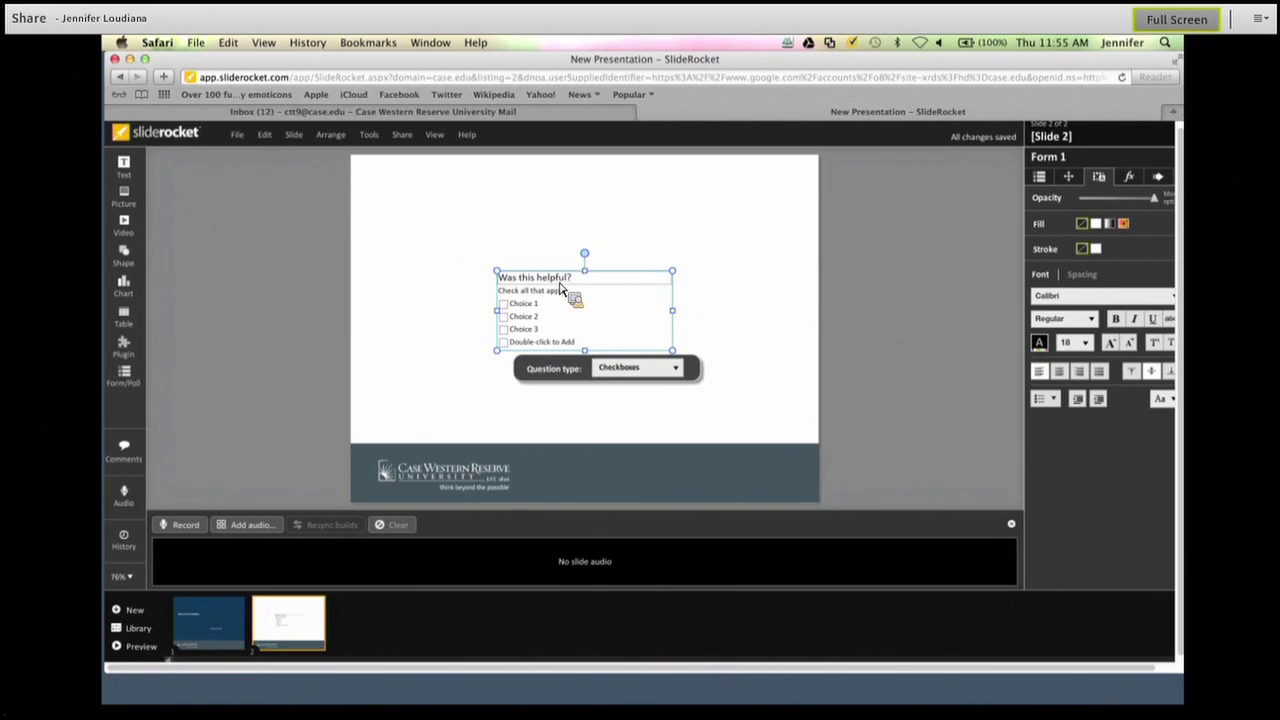
Relabel the poll's first two choices 'Yes' and 'No'.
double_click(541, 310)
text(YEs)
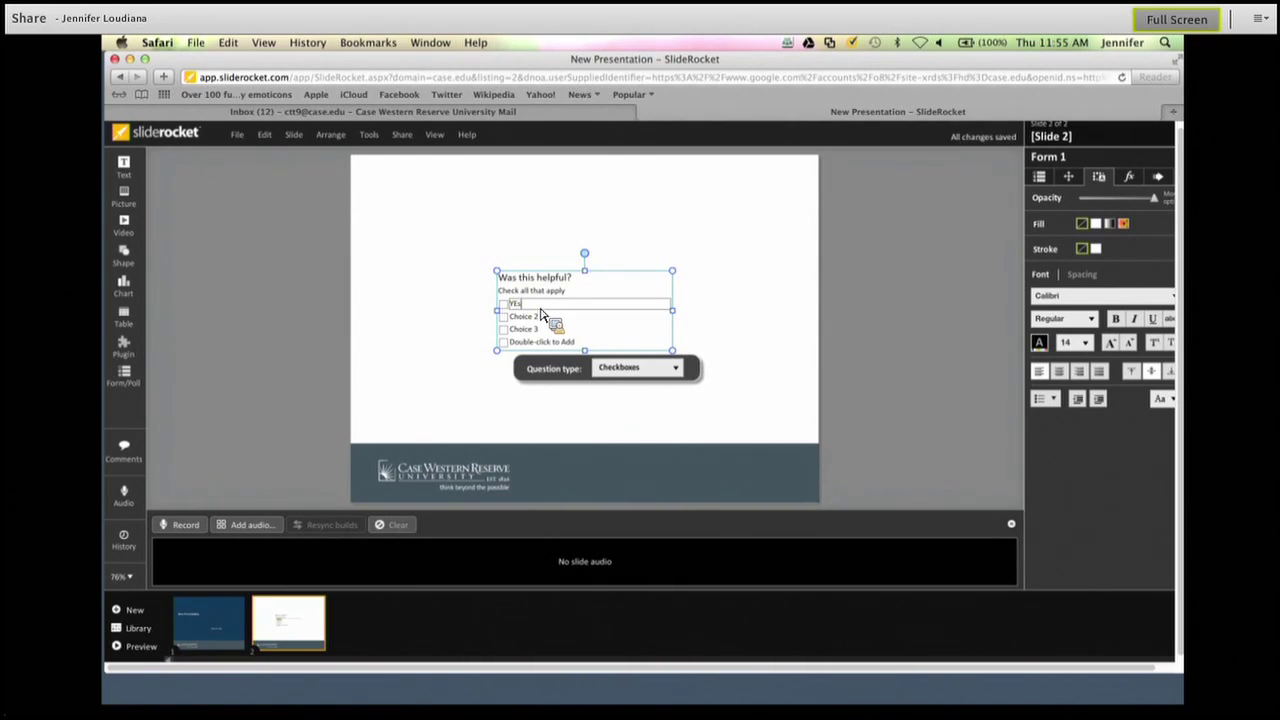
key(BackSpace)
key(BackSpace)
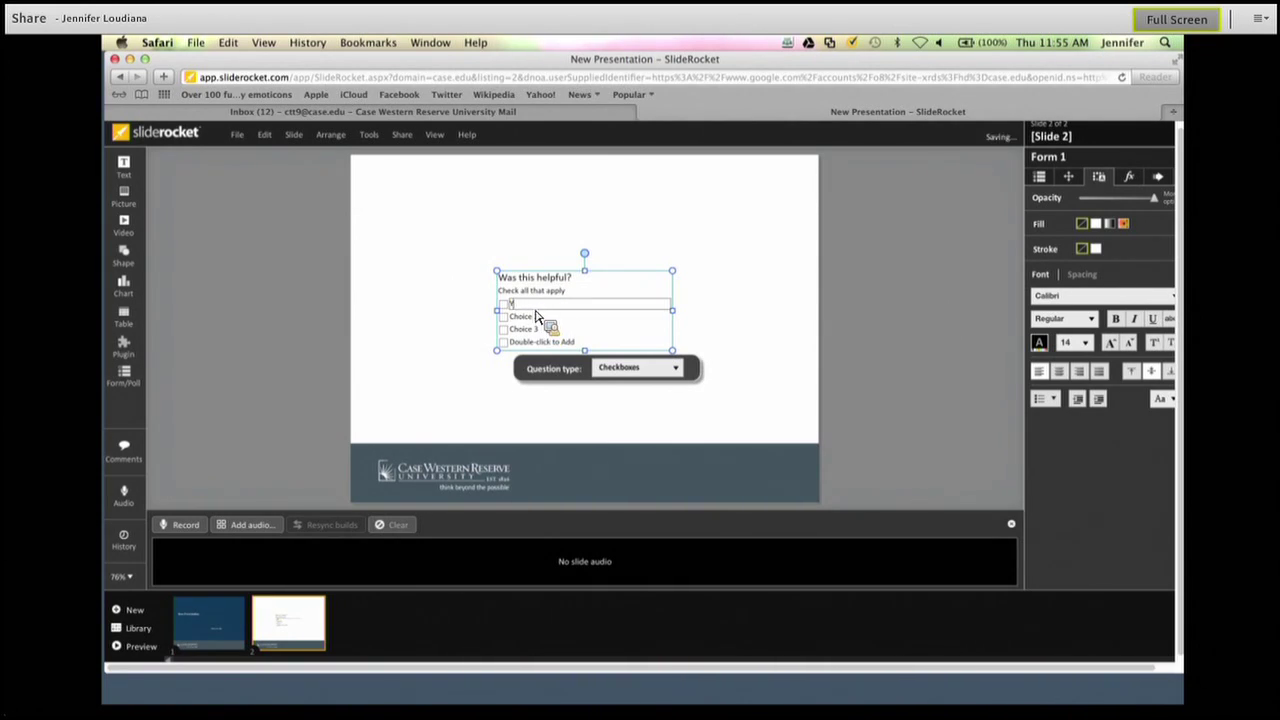
key(Tab)
text(No)
click(572, 348)
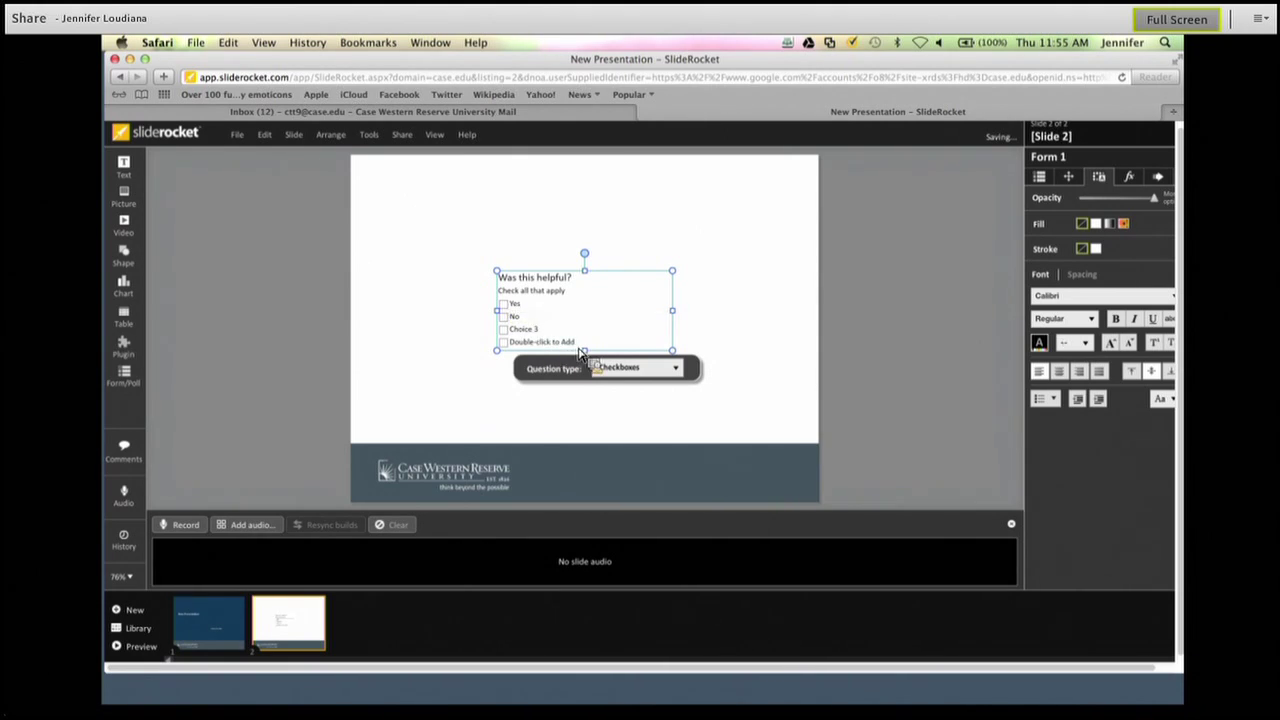
Delete the third choice, then delete the whole poll from the slide.
double_click(536, 331)
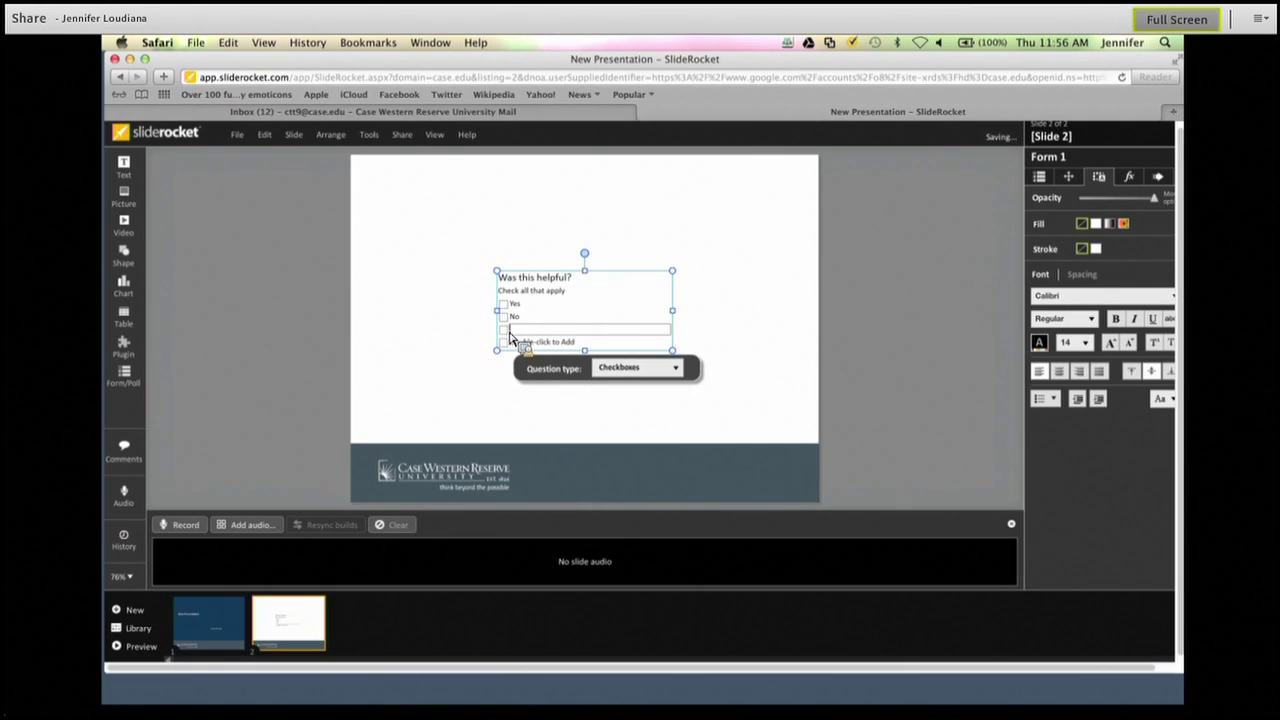
key(BackSpace)
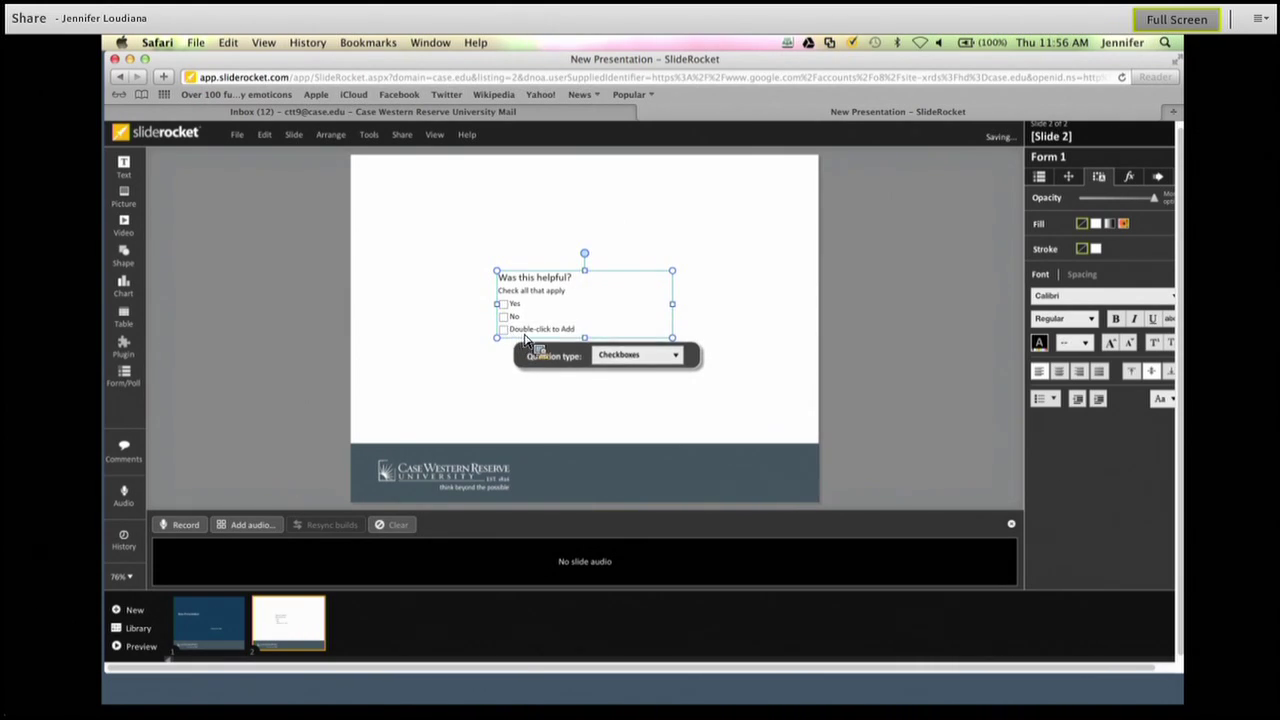
double_click(524, 339)
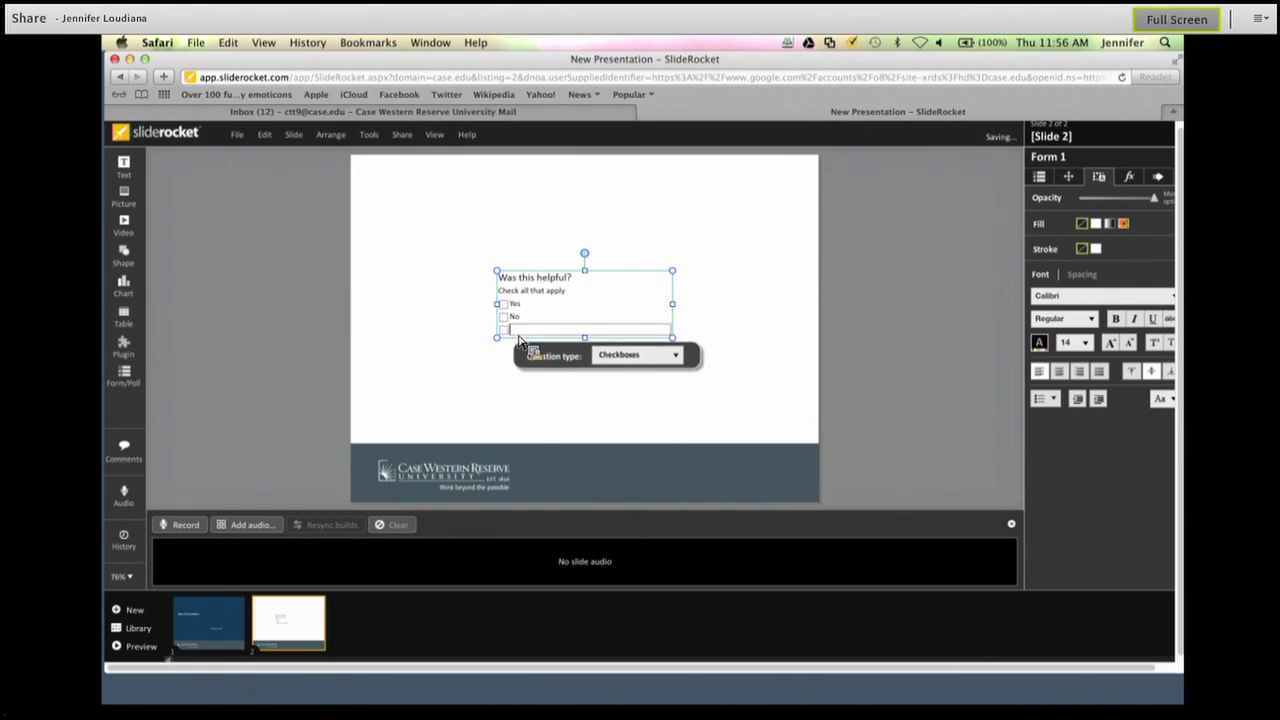
click(509, 339)
click(509, 339)
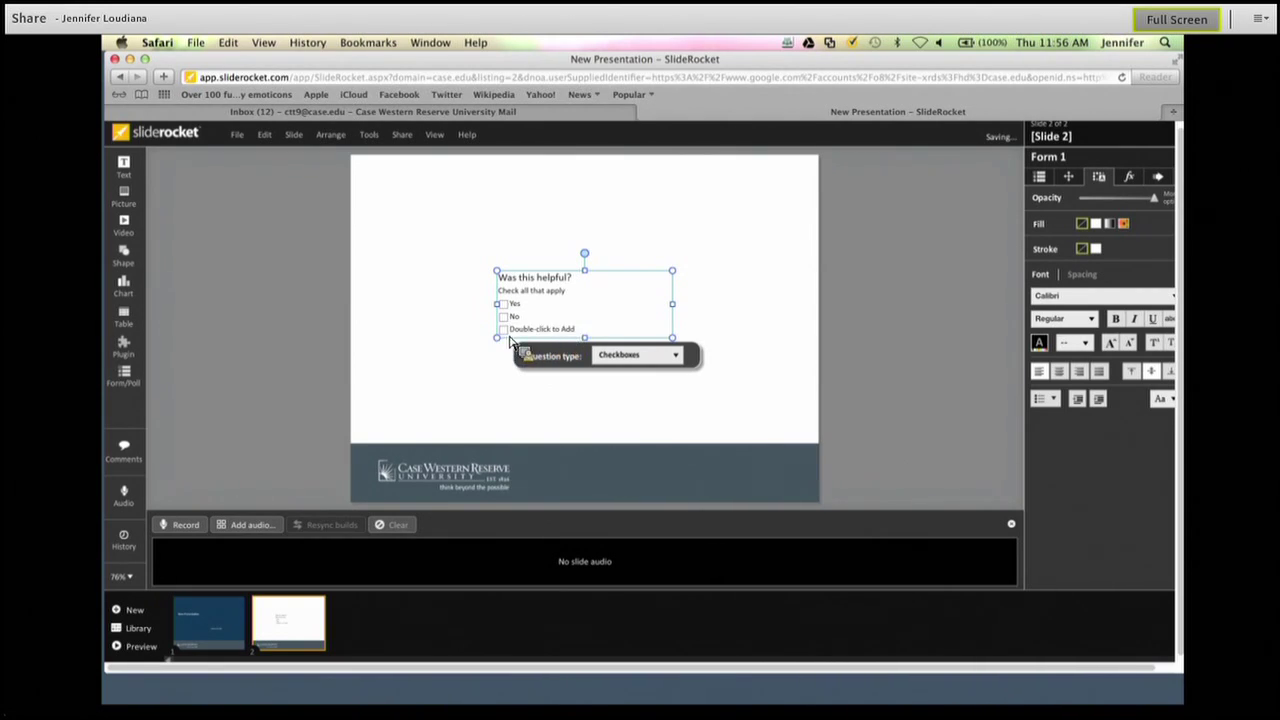
key(Delete)
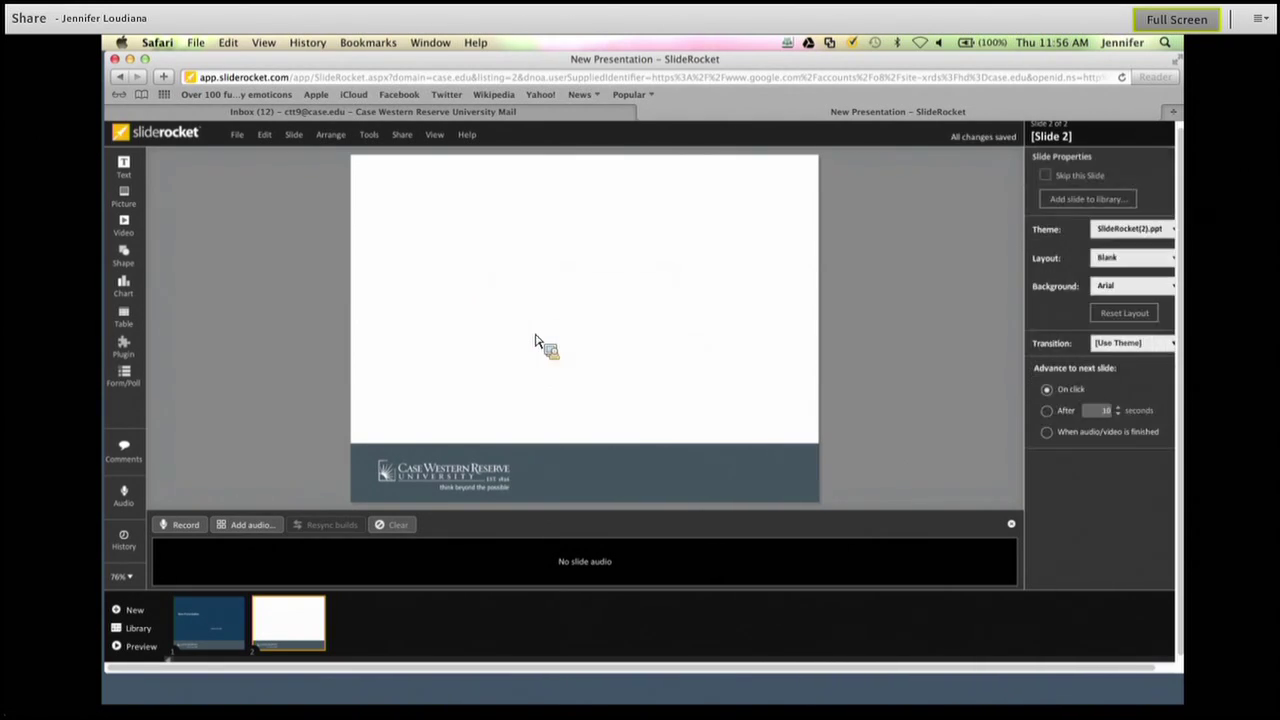
Add a fresh checkboxes poll to slide 2, save a version, and return to the library.
click(133, 382)
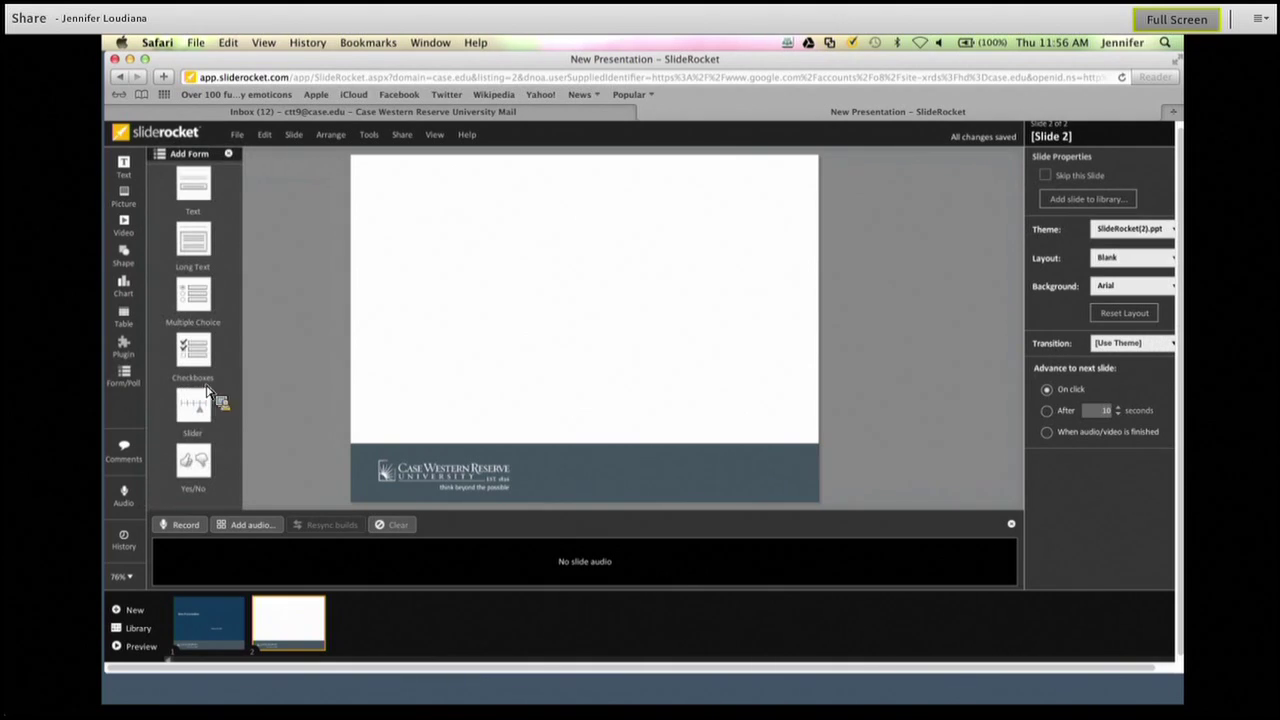
click(198, 370)
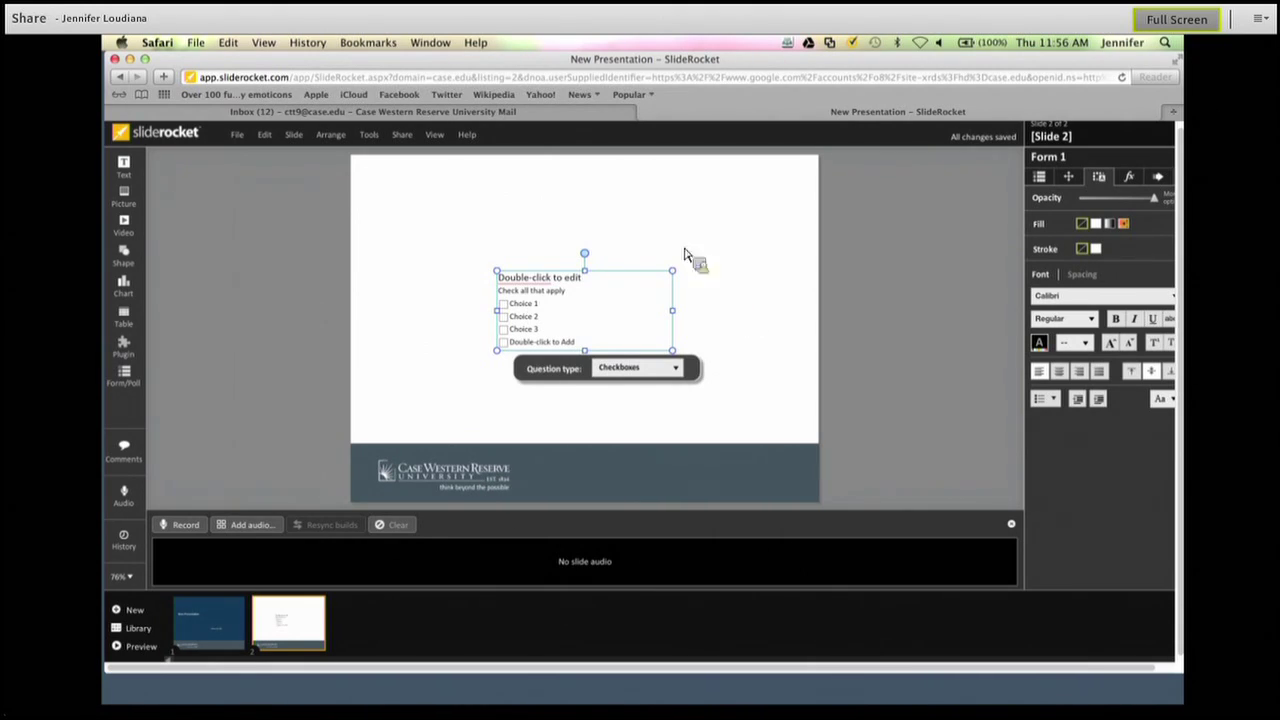
click(246, 142)
click(250, 151)
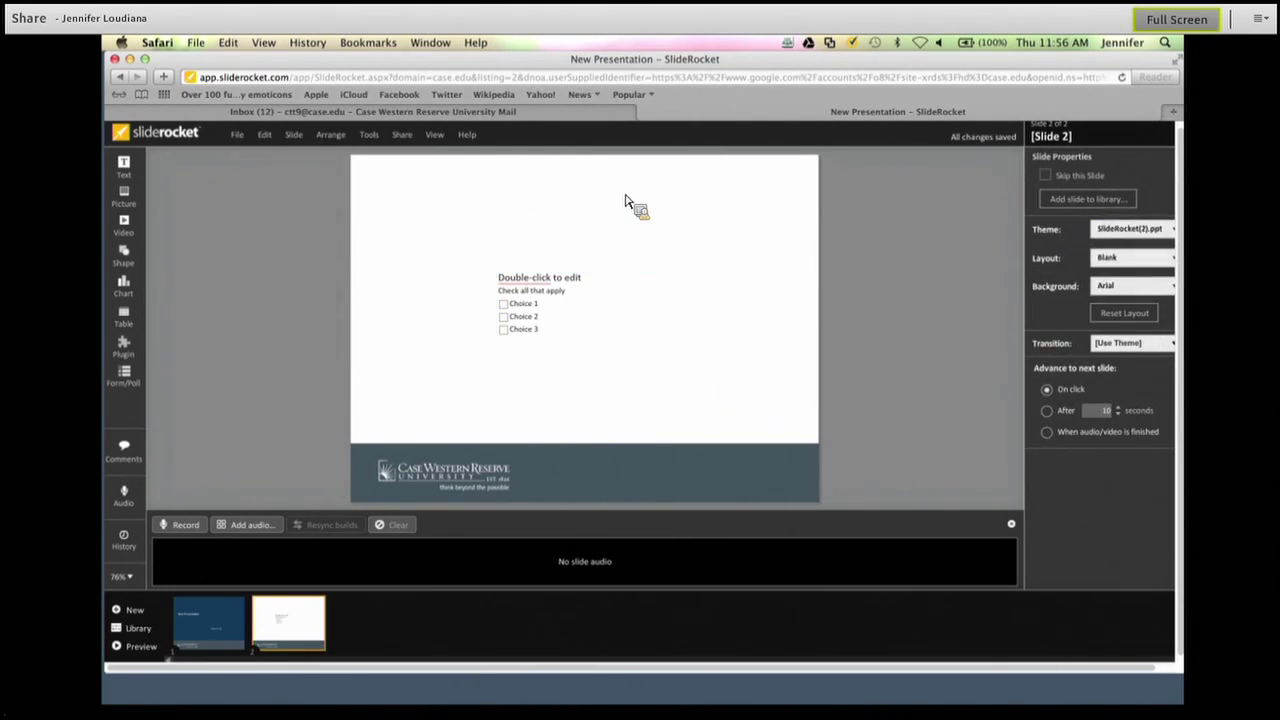
click(172, 142)
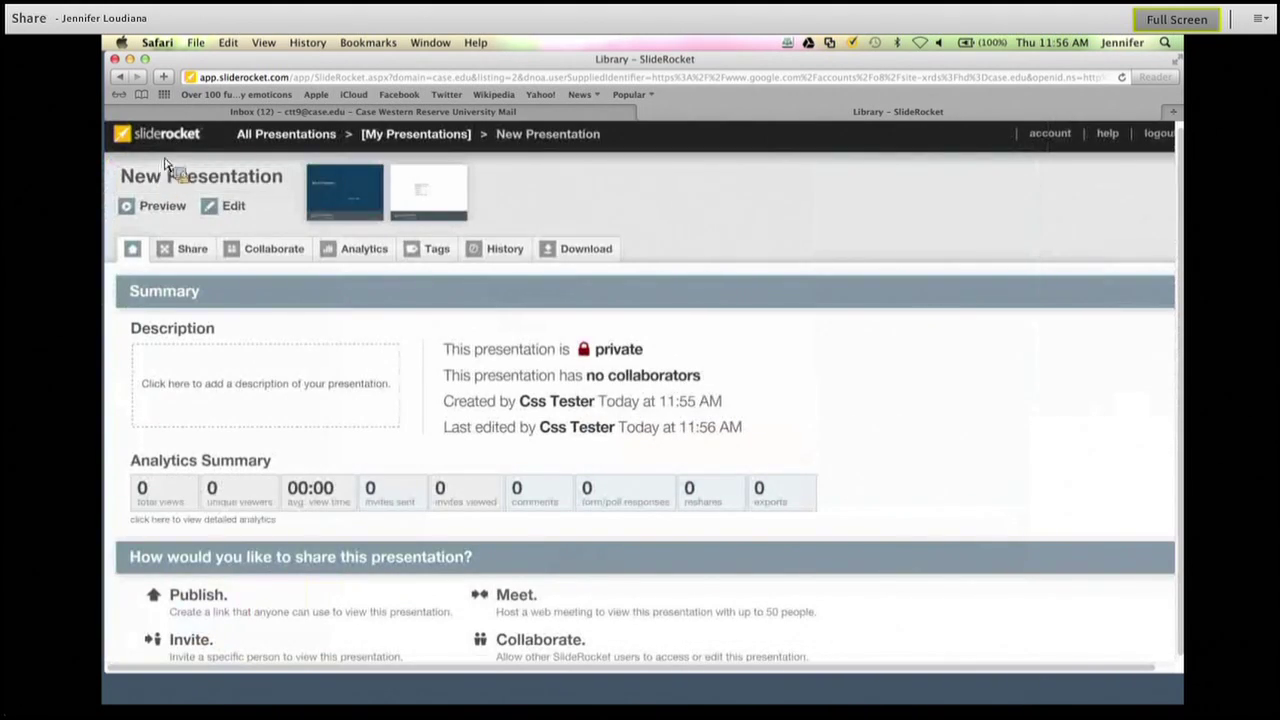
Drag SlideRocket(2) into the SlideRocket folder, leaving New Presentation and SlideRocket listed.
click(184, 143)
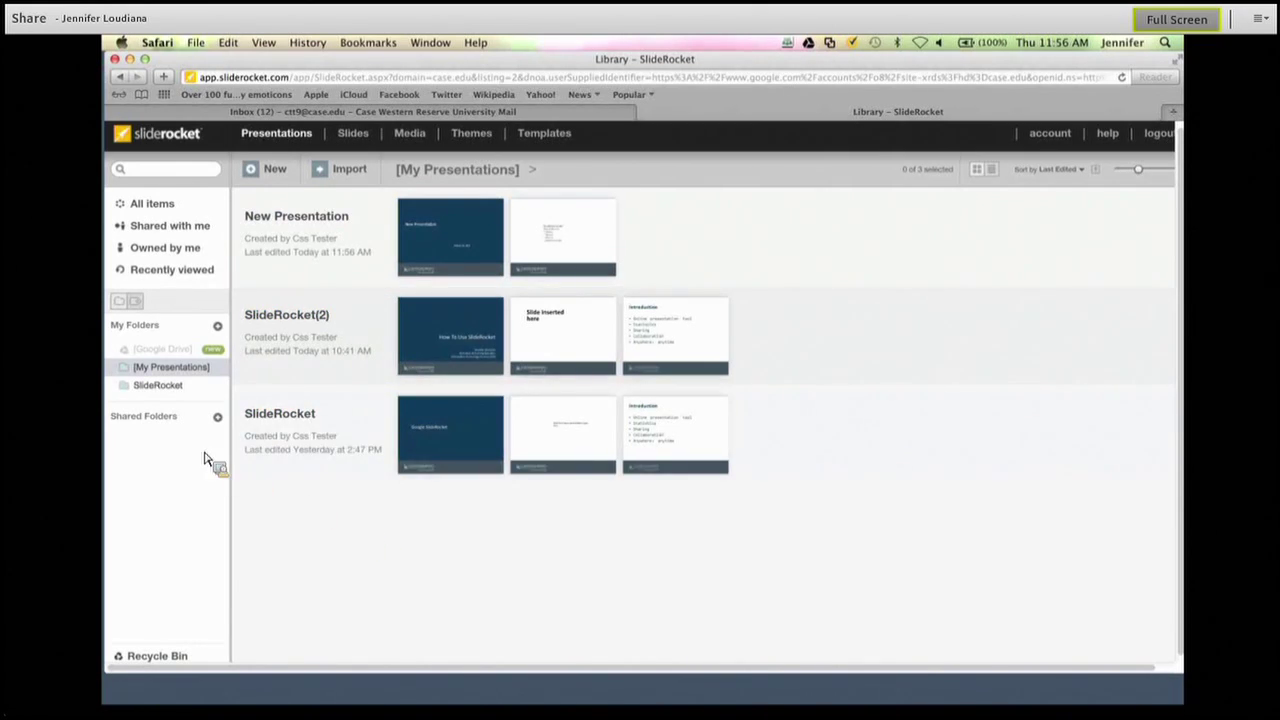
click(160, 388)
drag(370, 330, 158, 398)
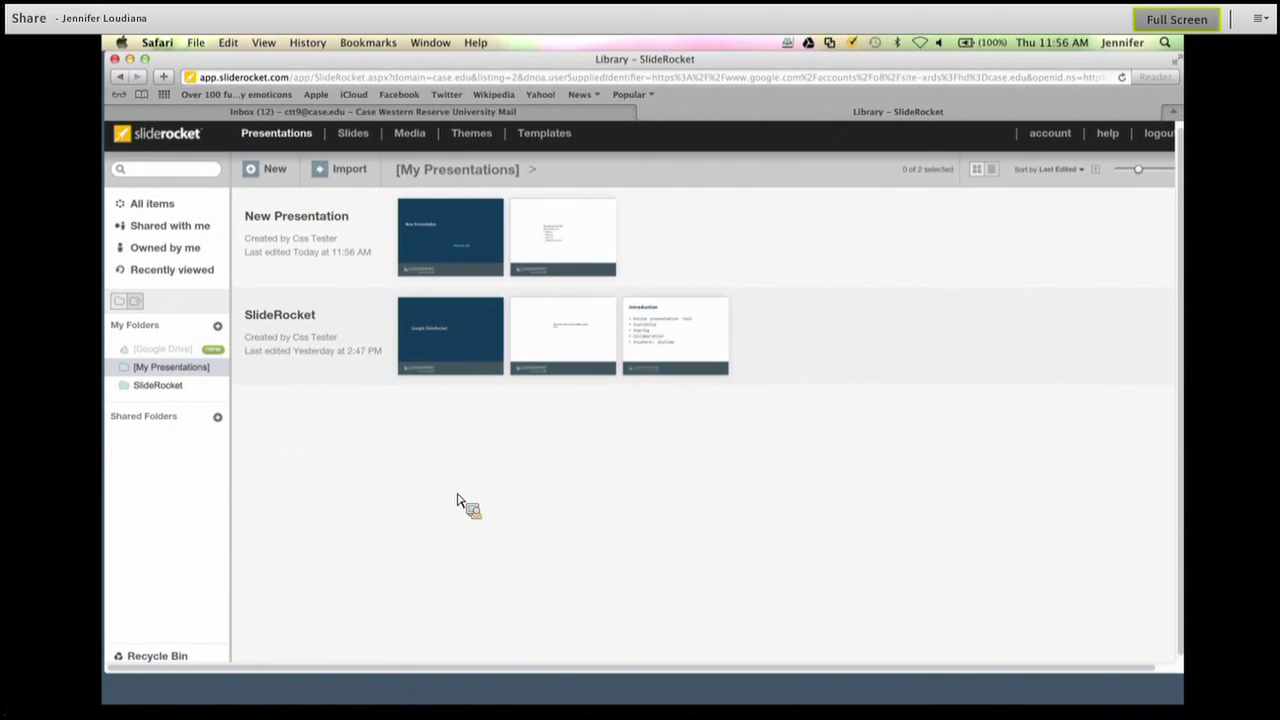
click(158, 206)
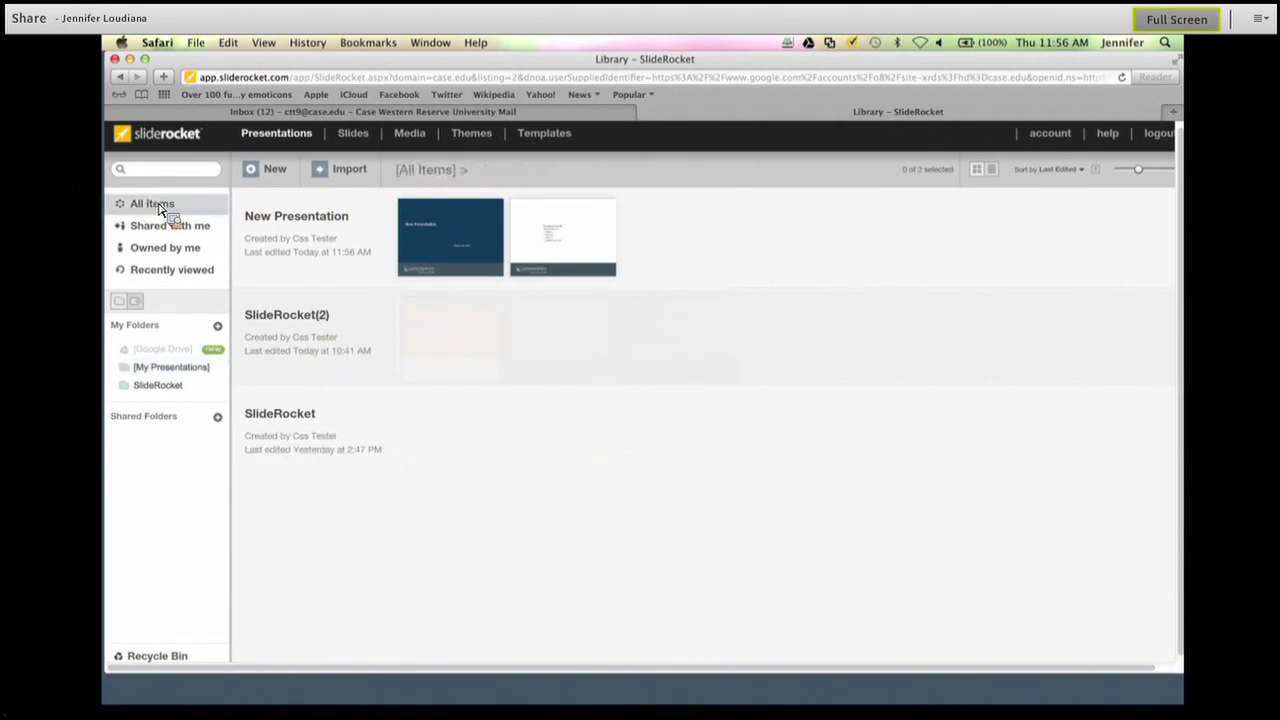
click(153, 256)
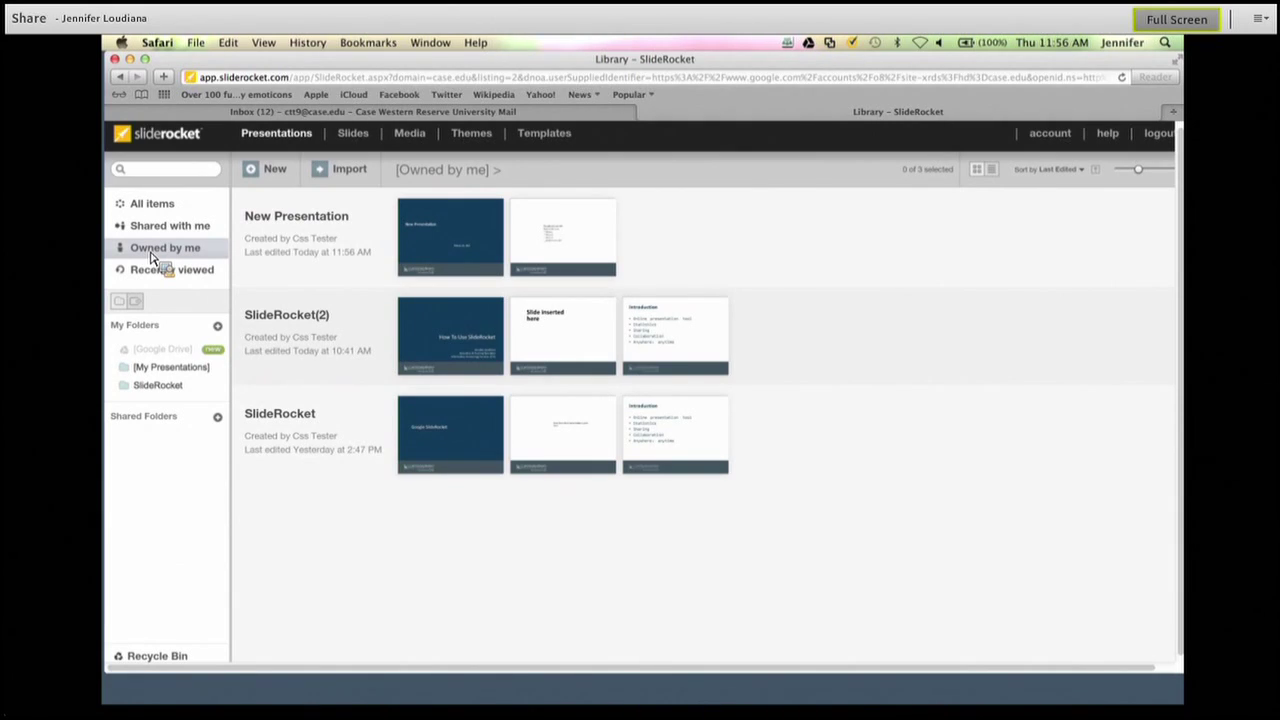
click(160, 370)
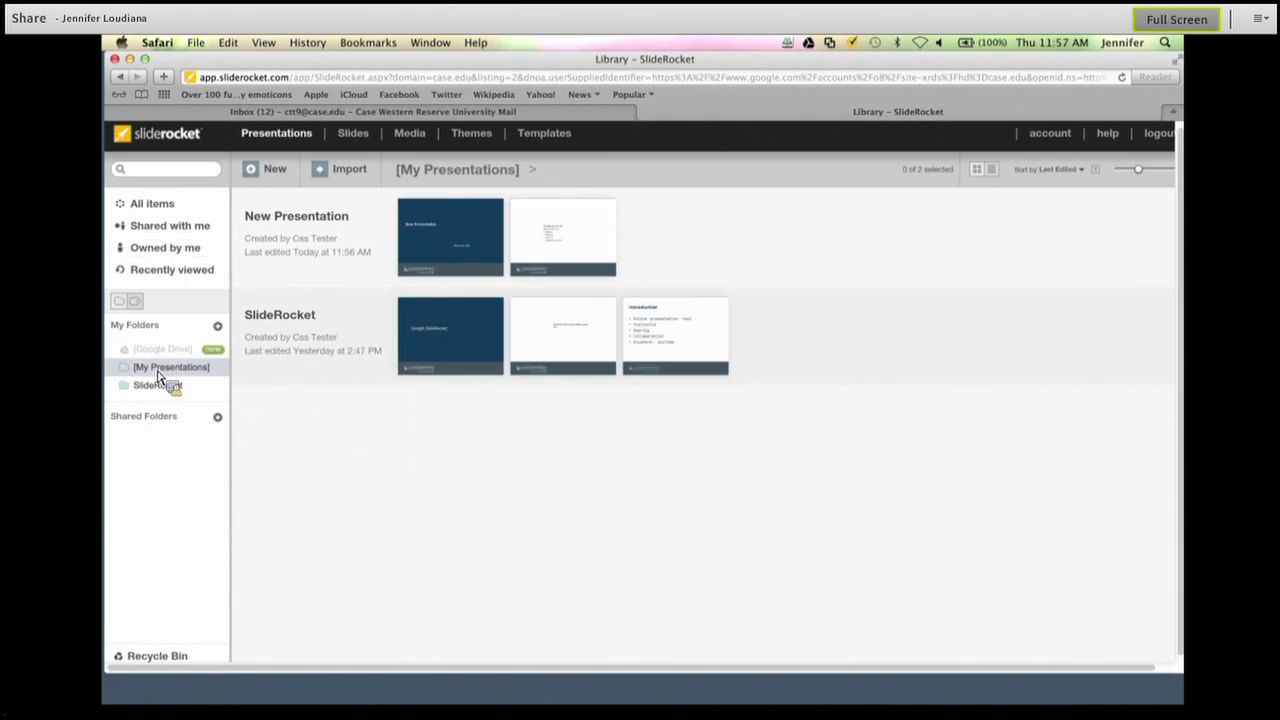
click(161, 385)
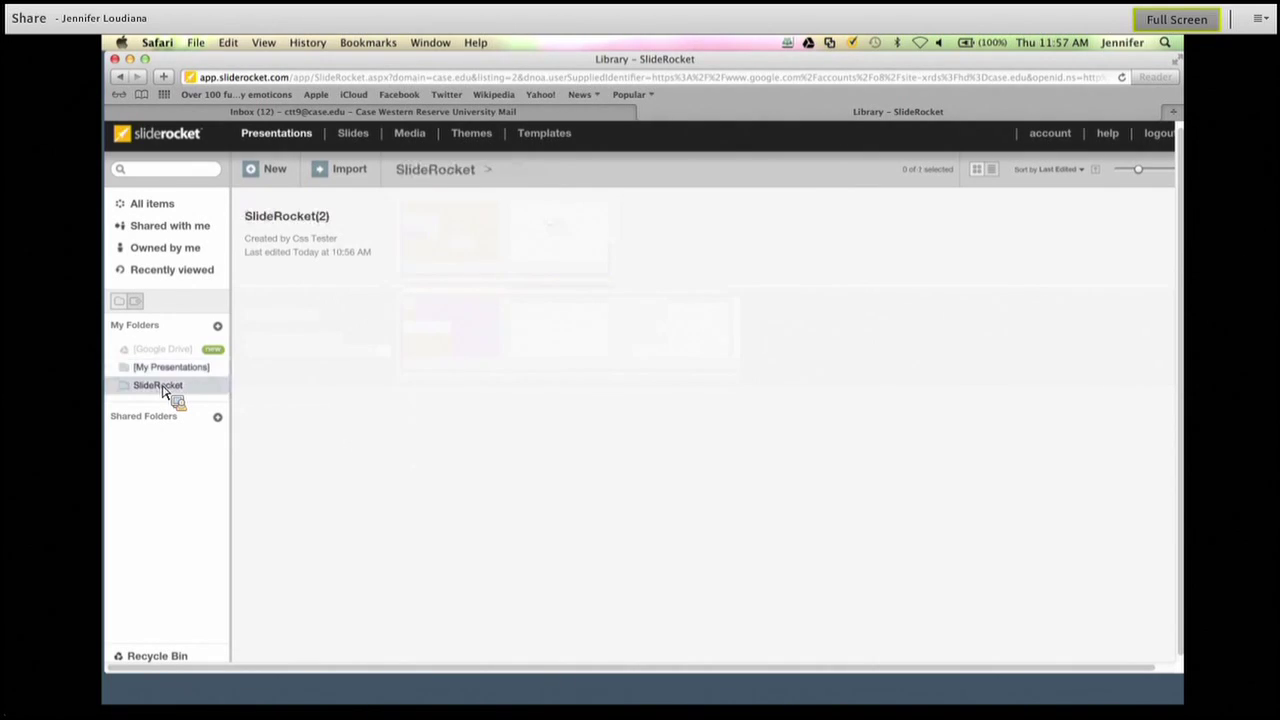
drag(165, 392, 173, 380)
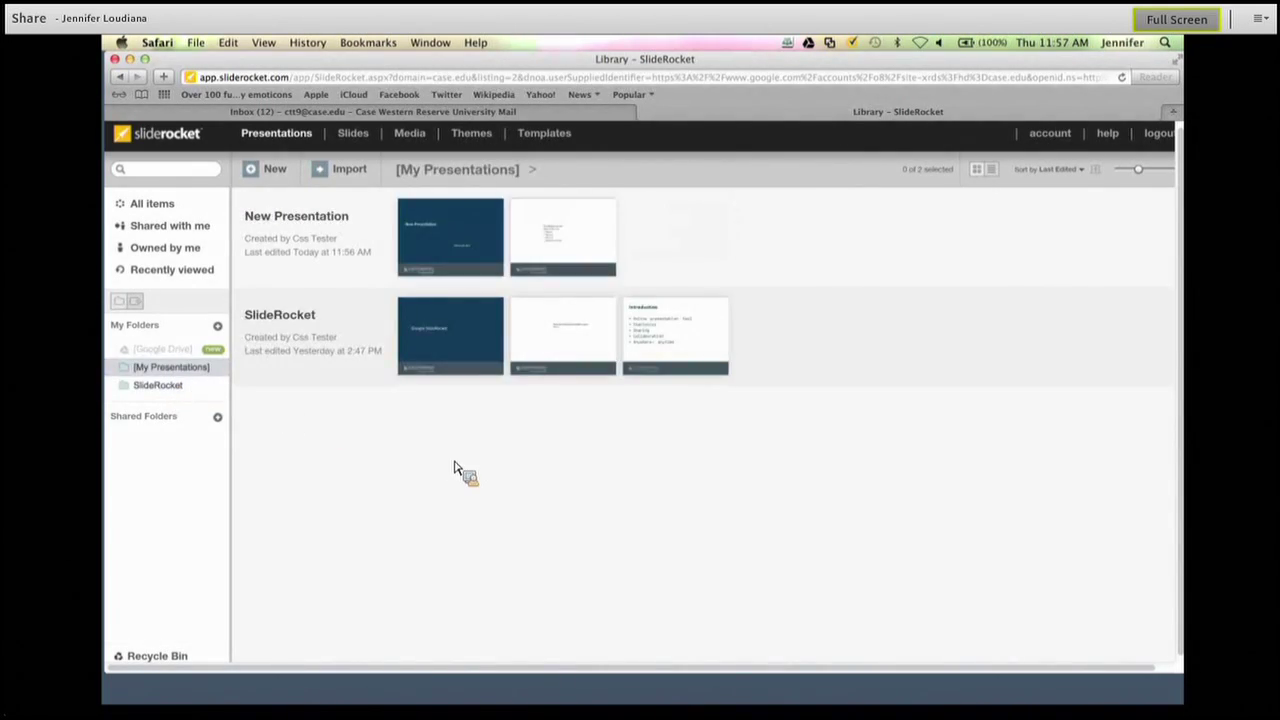